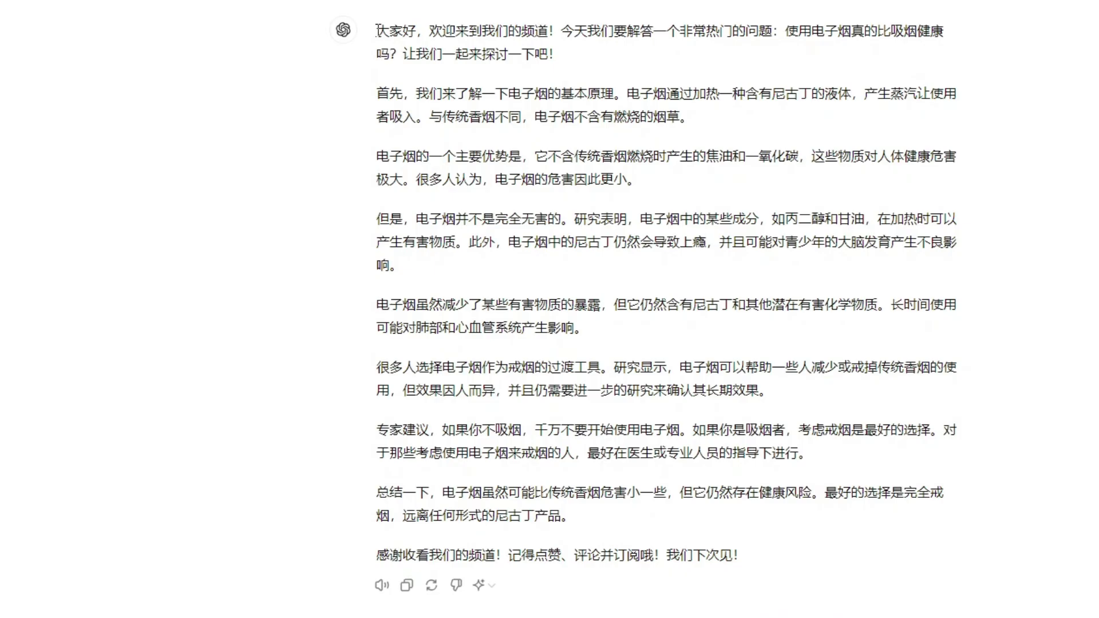
Copy the complete e-cigarette video script from the ChatGPT reply, from the greeting to the closing line
drag(376, 29, 780, 551)
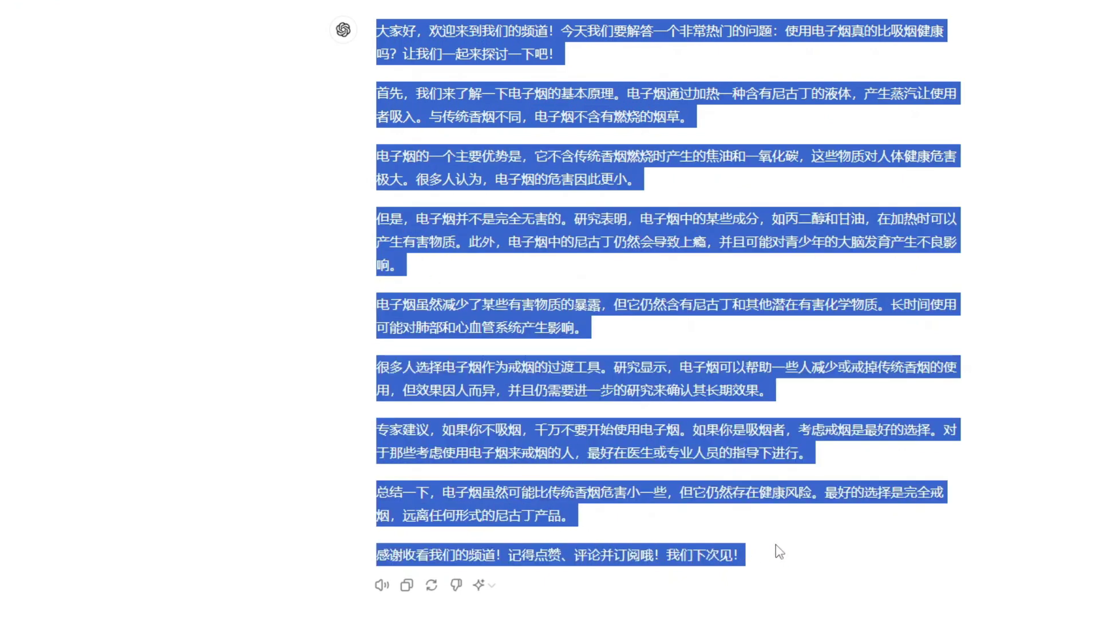
click(1042, 223)
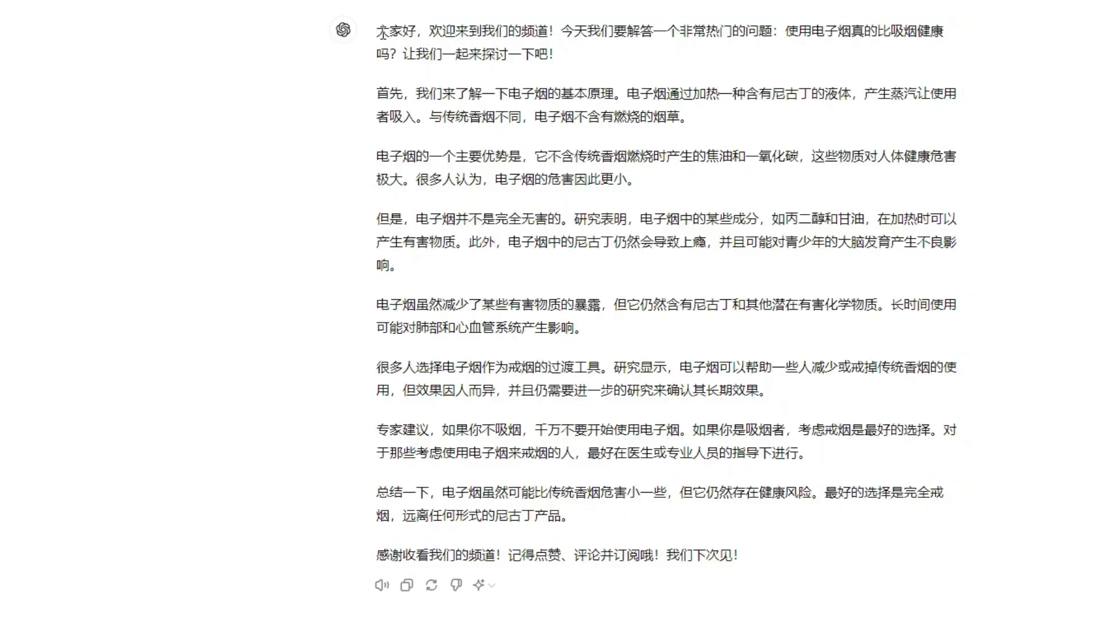
scroll(521, 224, up, 1)
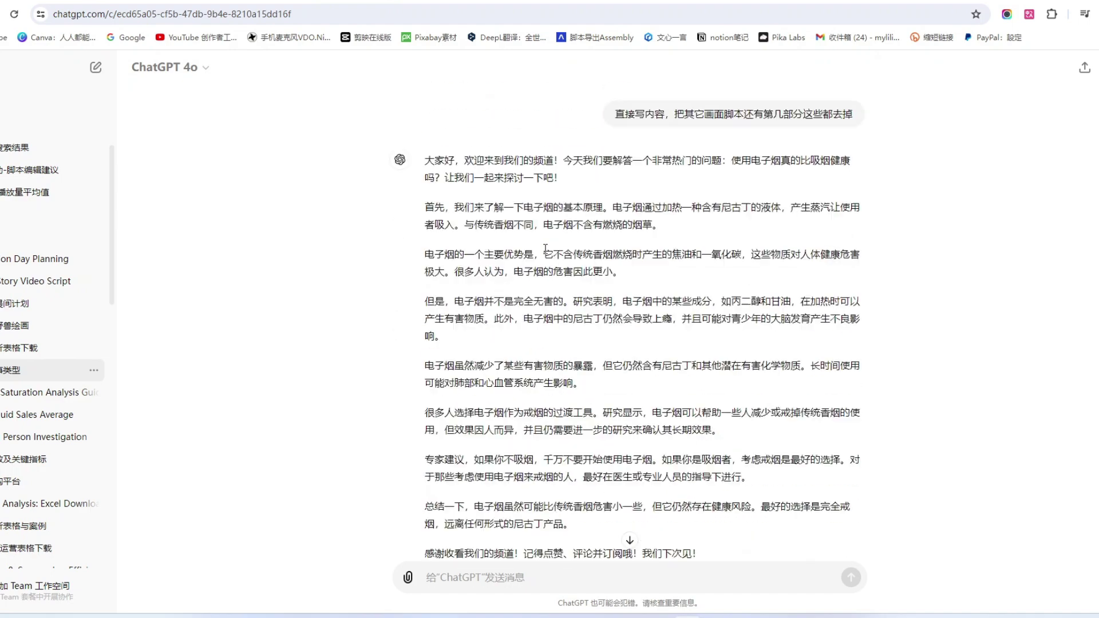
scroll(521, 224, down, 1)
drag(427, 99, 720, 497)
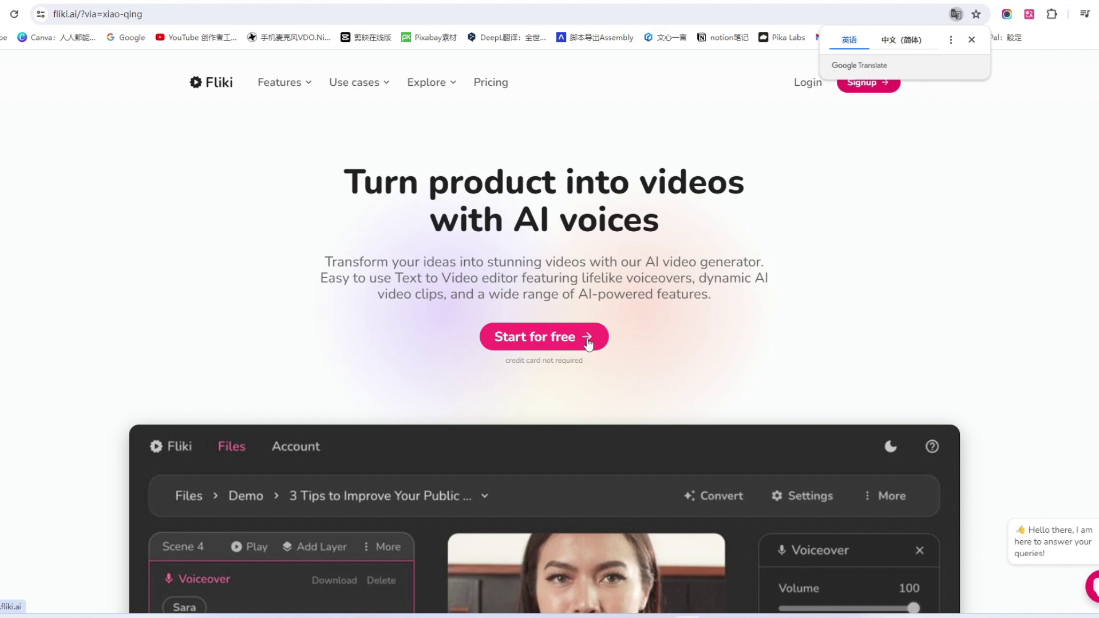
Switch to the Fliki website, look over its homepage feature overview and start using it for free
scroll(588, 342, down, 4)
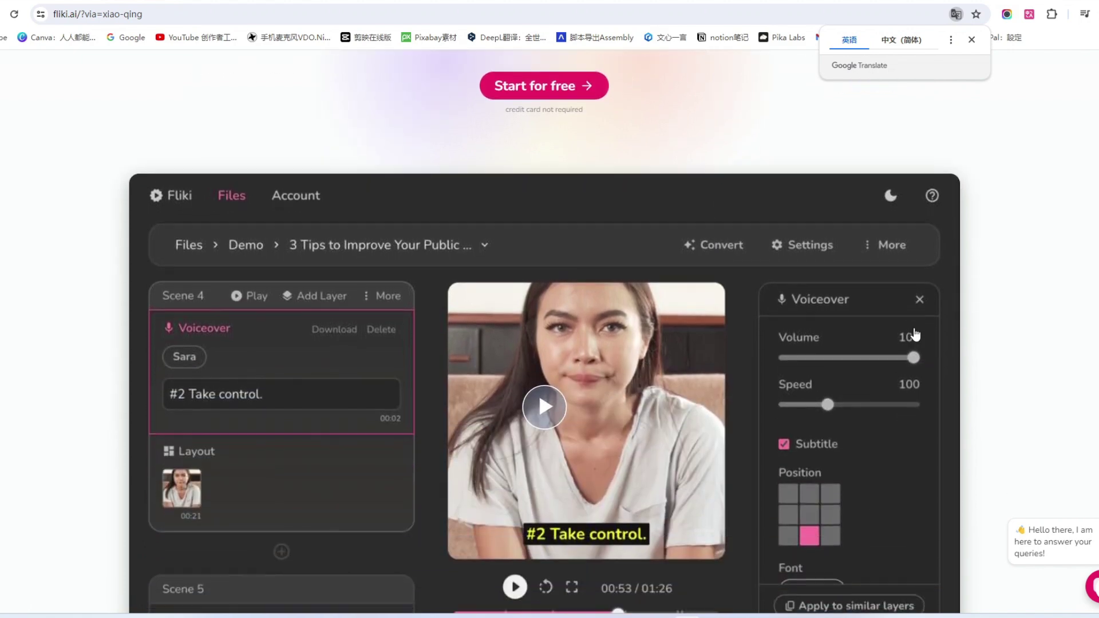
scroll(917, 335, down, 15)
scroll(918, 336, down, 1)
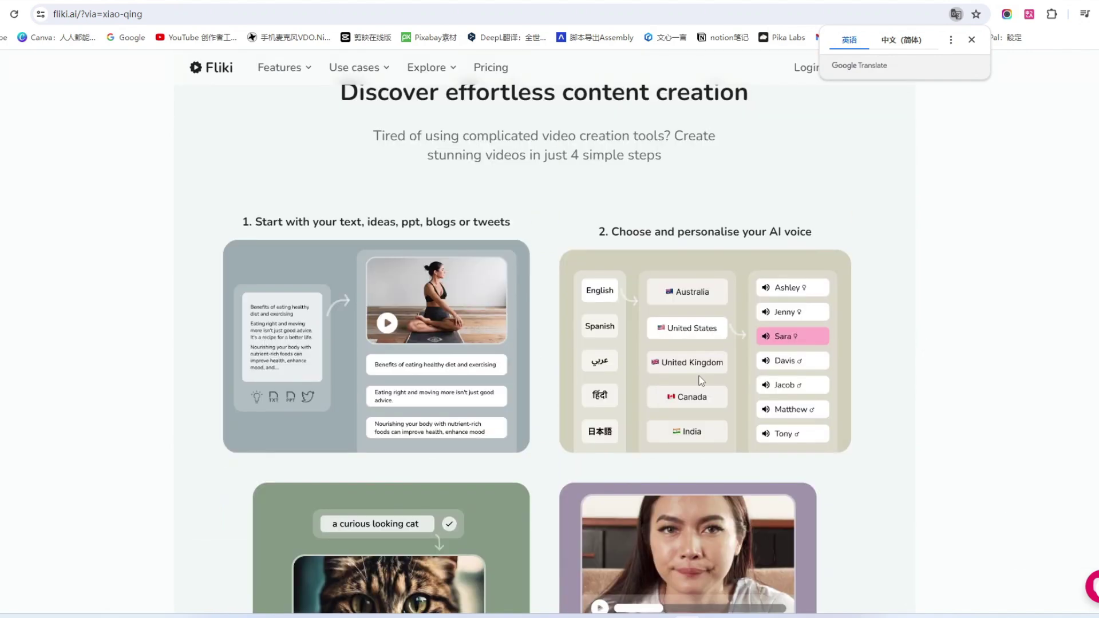
scroll(857, 347, up, 6)
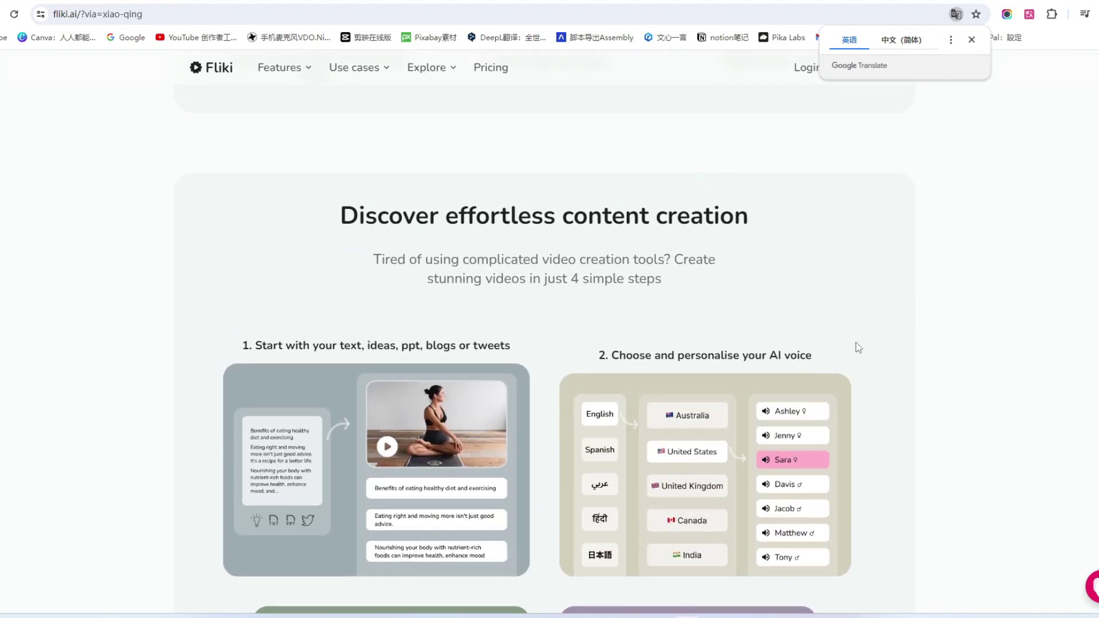
scroll(856, 344, up, 13)
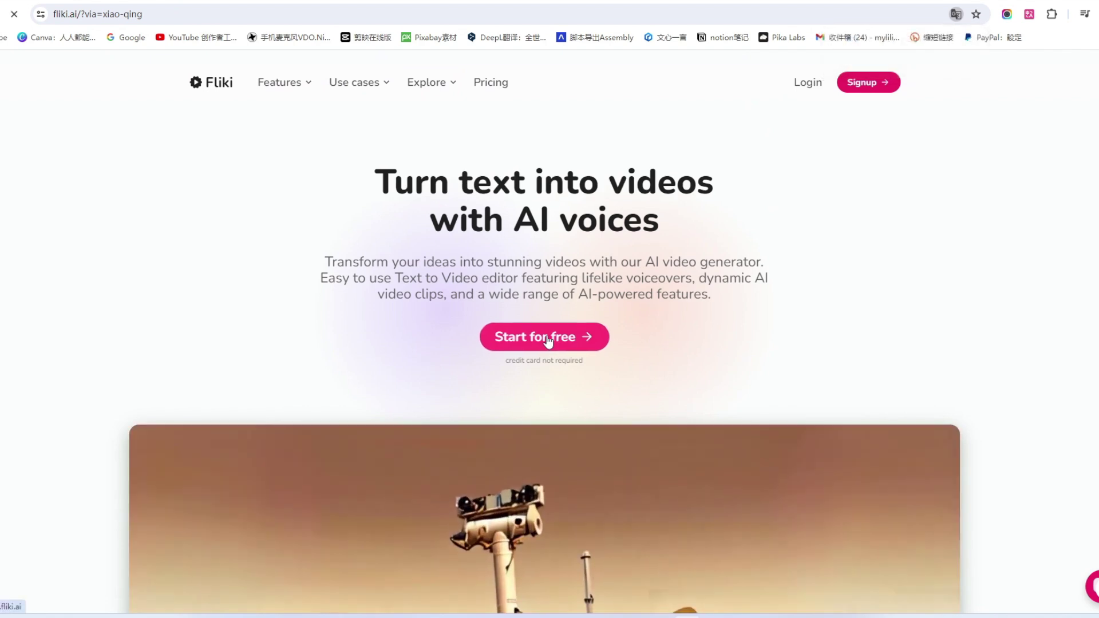
click(547, 337)
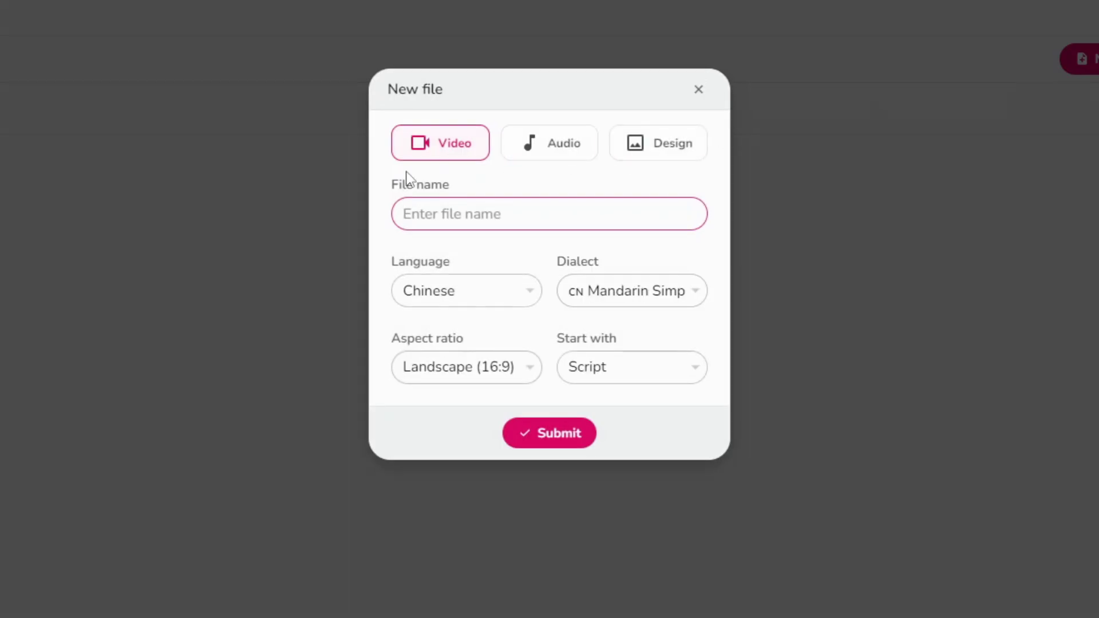
Set the new file's type to Video and name it 健康冷知识
click(443, 146)
click(451, 213)
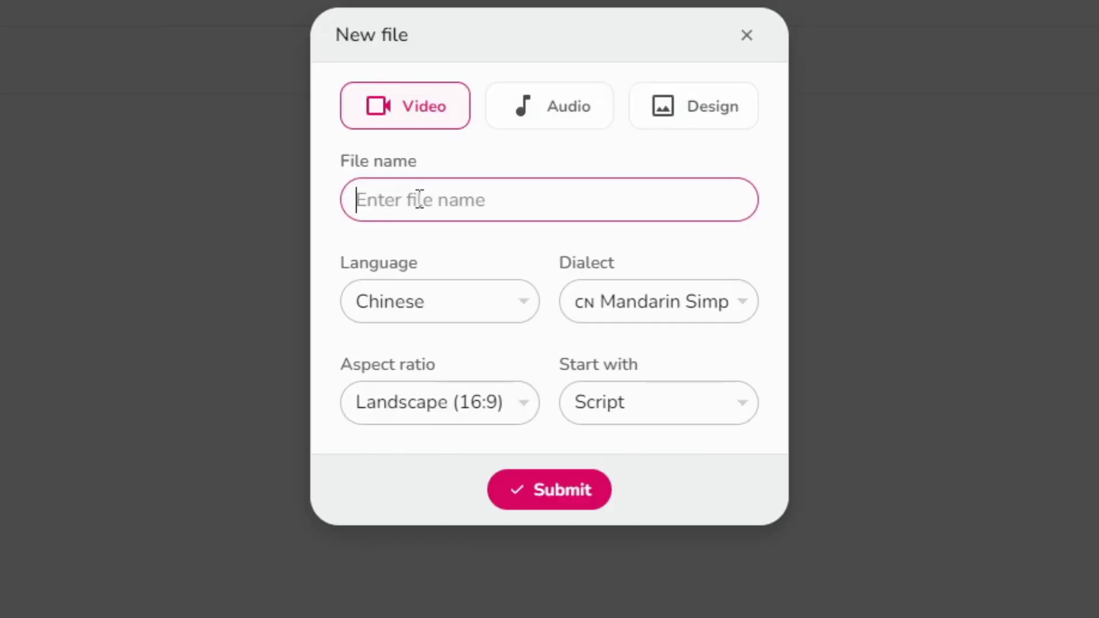
text(jiank)
key(space)
text(le)
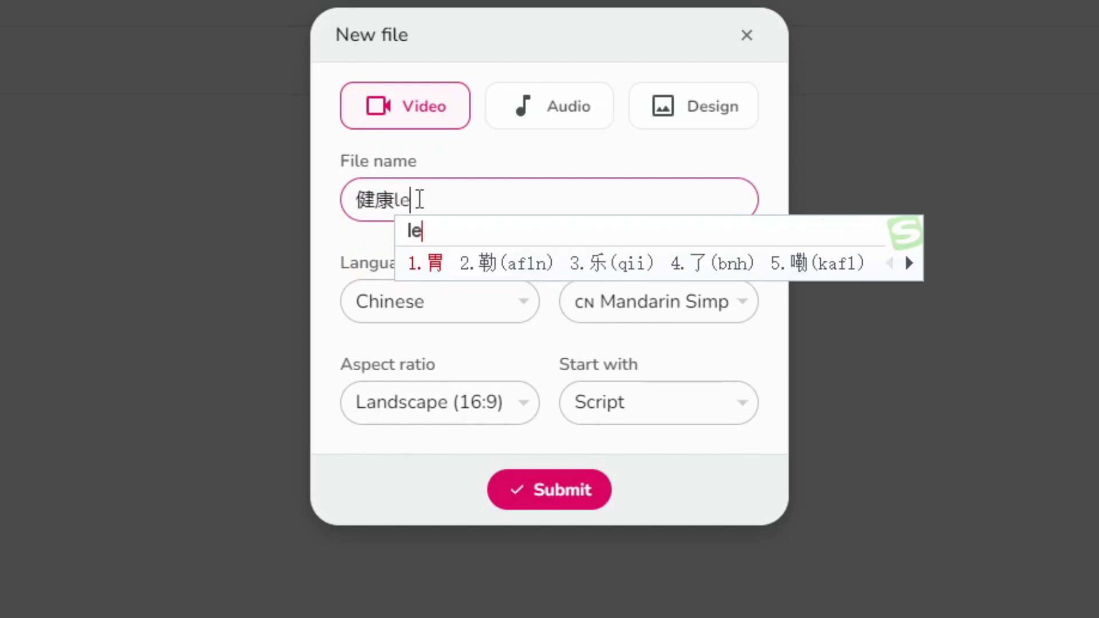
text(n)
key(space)
text(zhishi)
key(space)
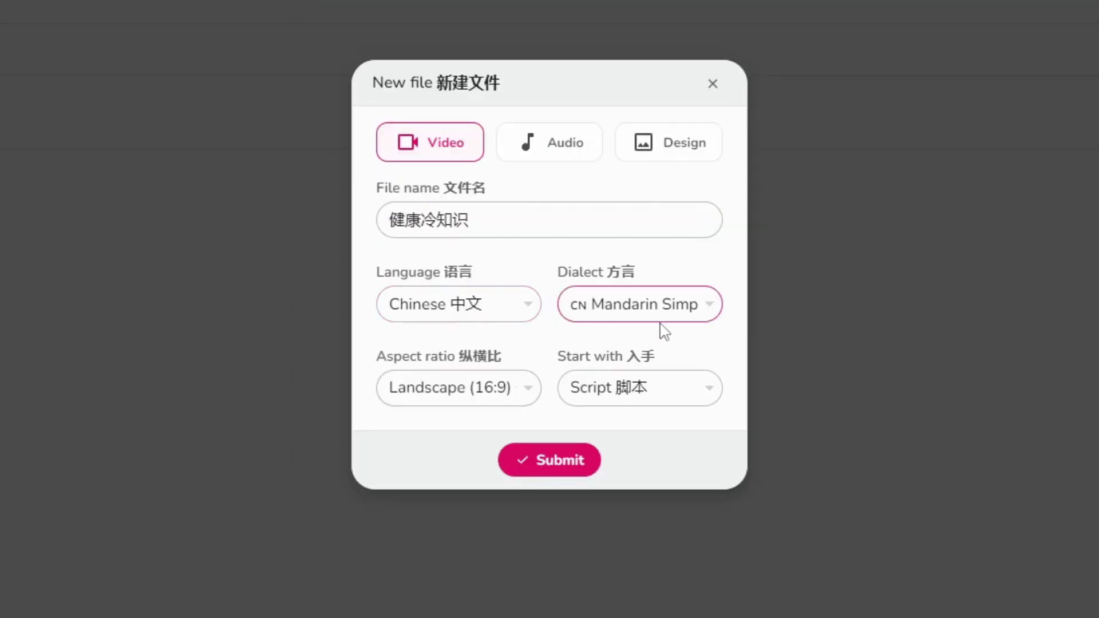
Create the file with simplified Mandarin as dialect, the Landscape (16:9) aspect ratio and Script as the starting point
click(705, 314)
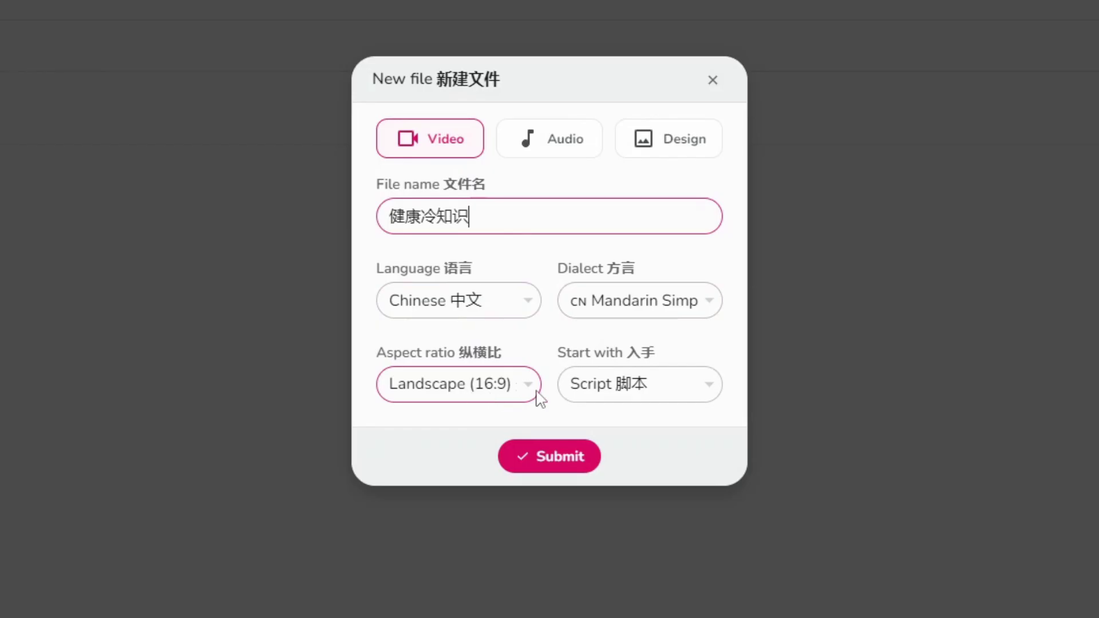
click(528, 369)
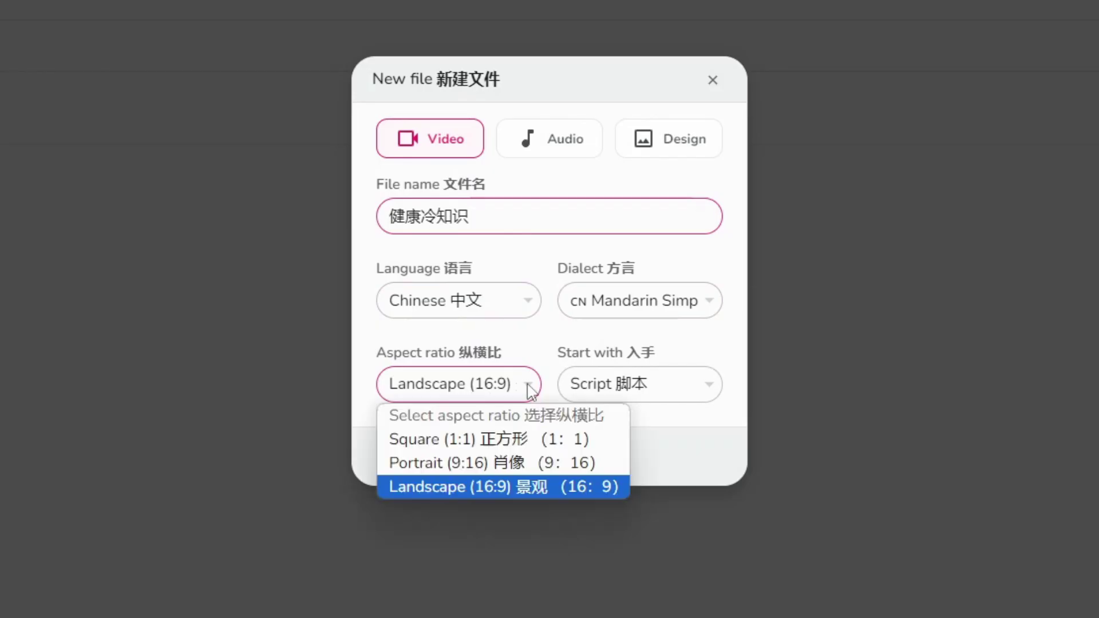
click(712, 394)
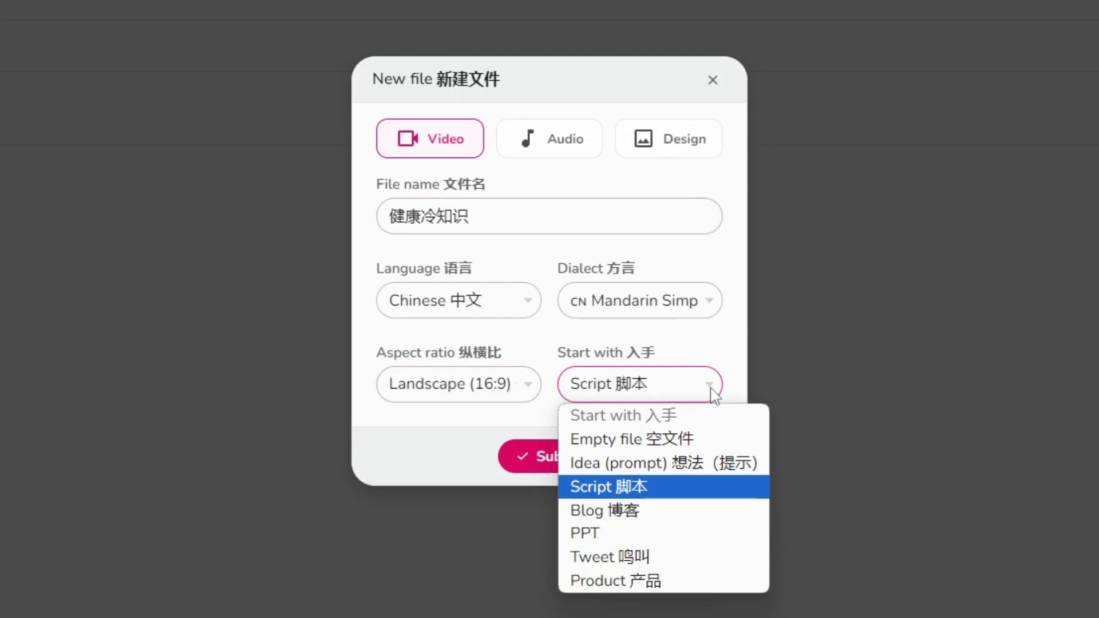
click(654, 485)
click(560, 461)
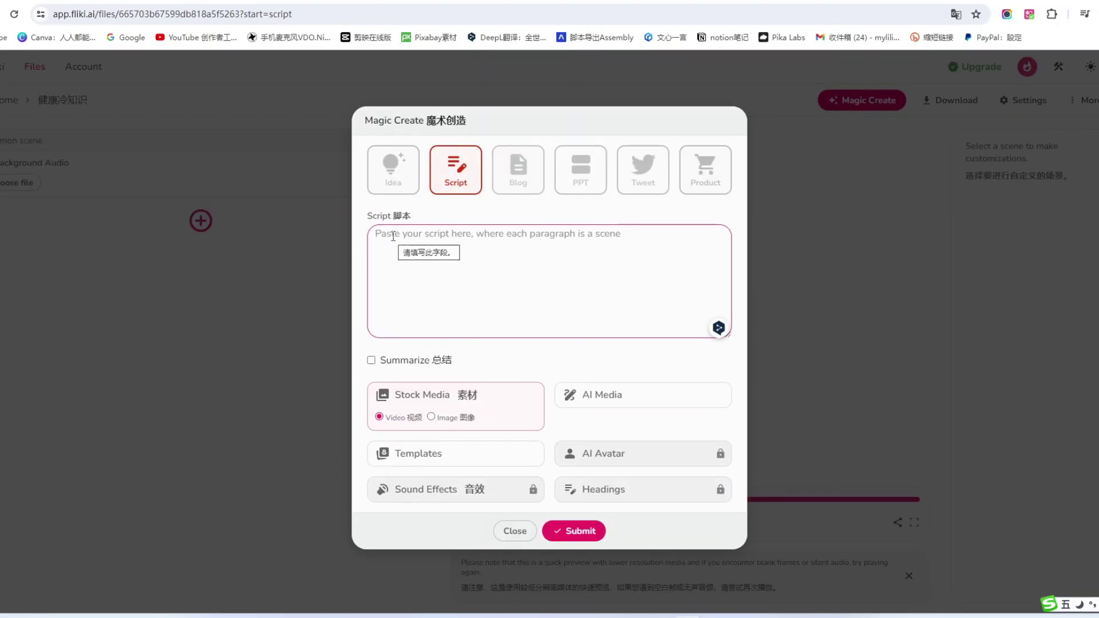
Paste the copied script into Magic Create and split the paragraph before 此外 so it forms a separate scene
key(ctrl+v)
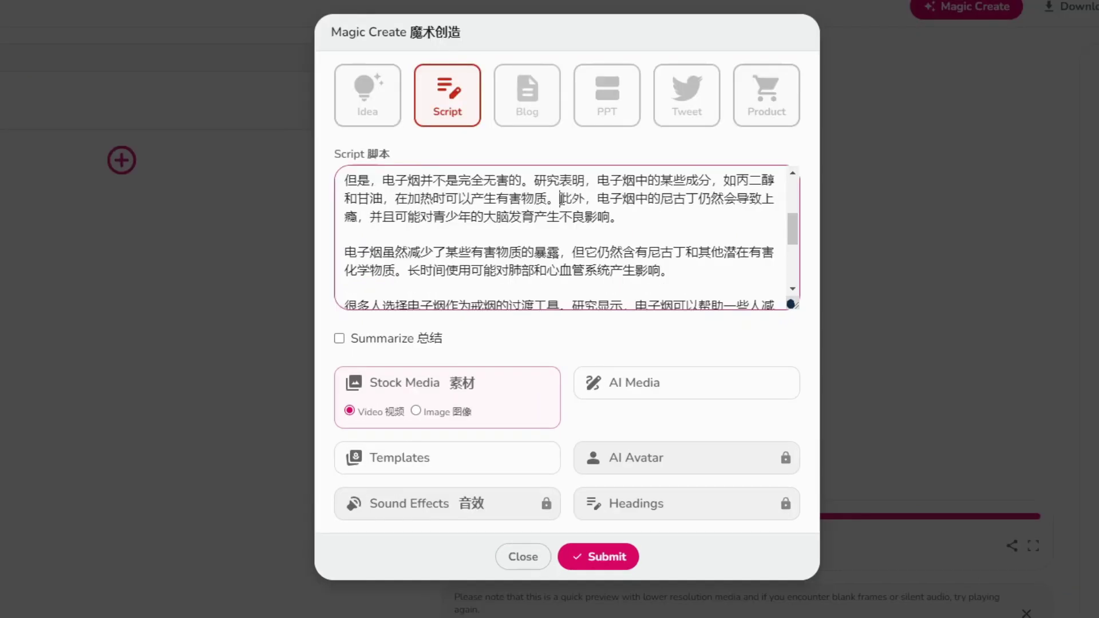
scroll(683, 238, down, 1)
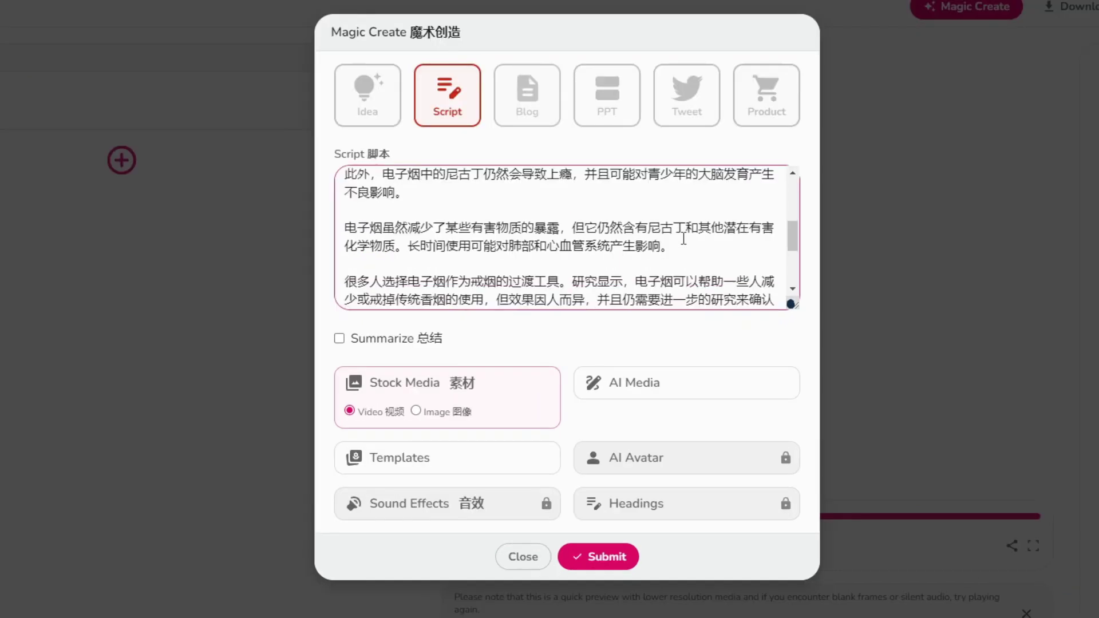
scroll(683, 238, down, 5)
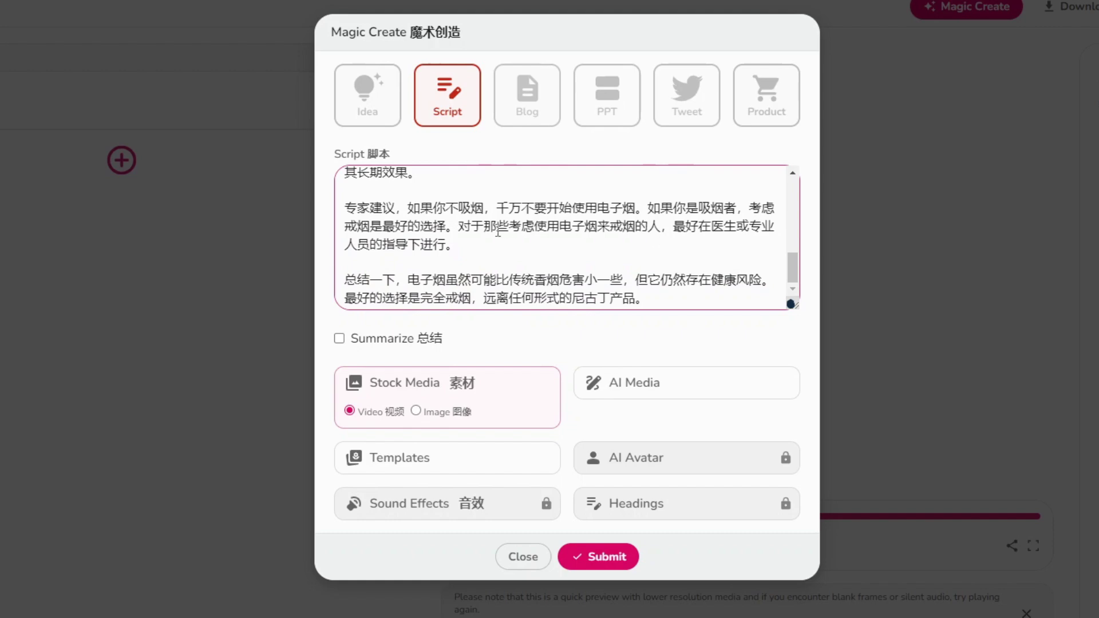
scroll(498, 232, up, 5)
click(572, 233)
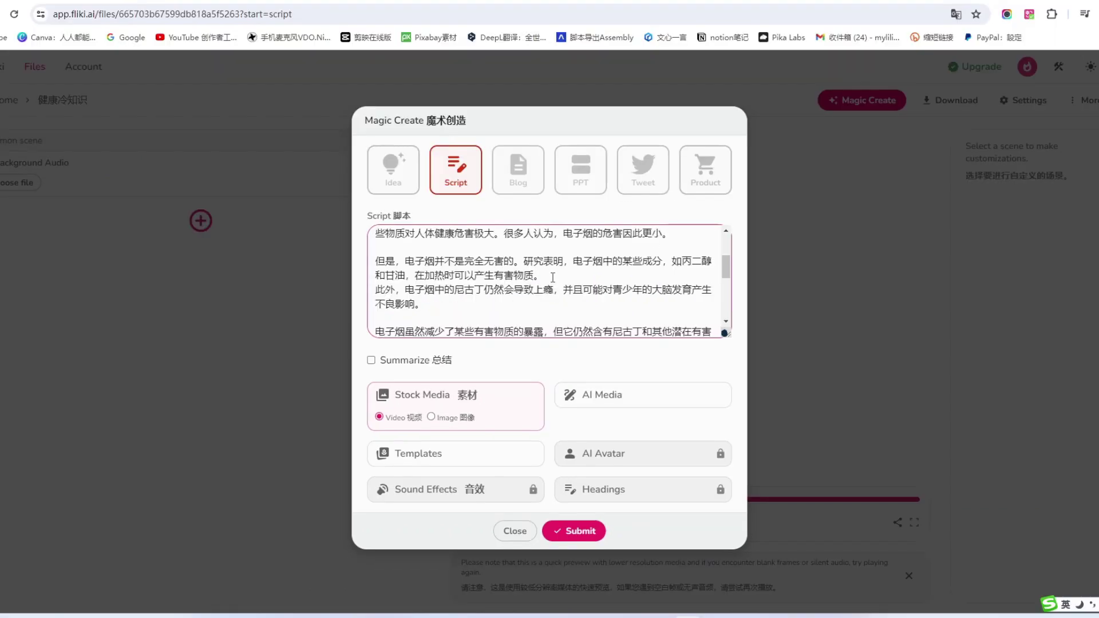
key(Return)
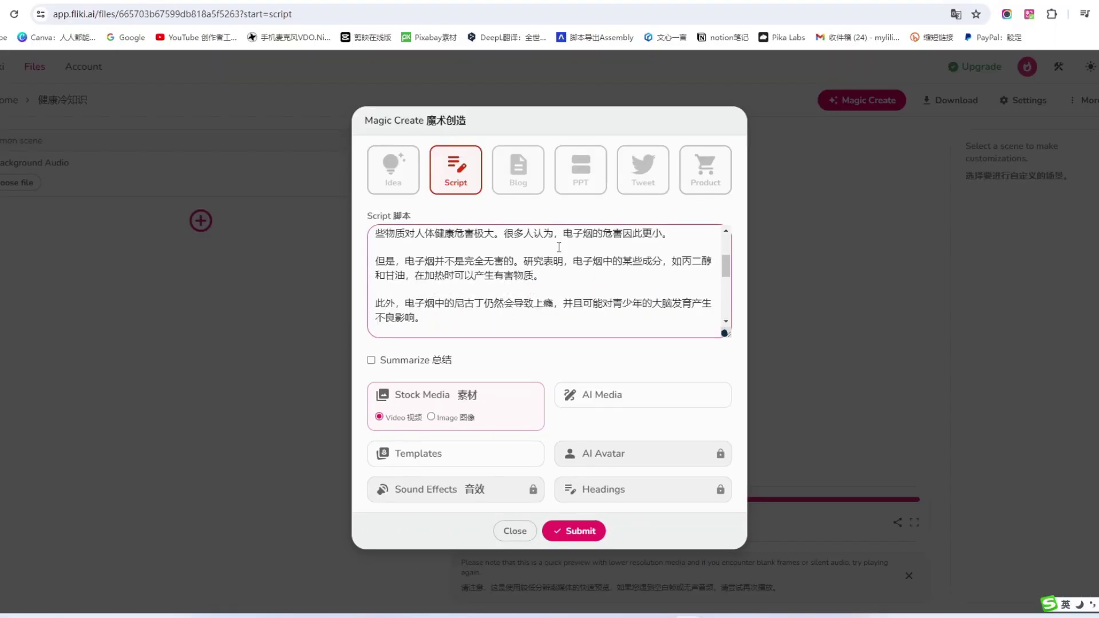
Check the rest of the script and generate the scenes using stock media set to Video
scroll(558, 247, up, 5)
scroll(564, 252, down, 10)
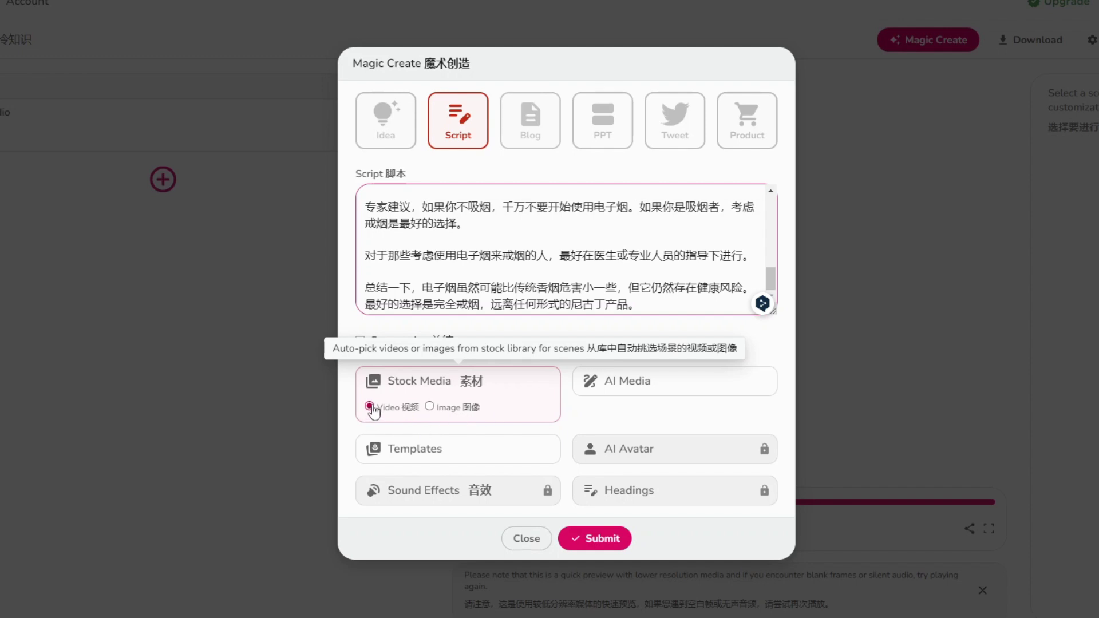
click(597, 540)
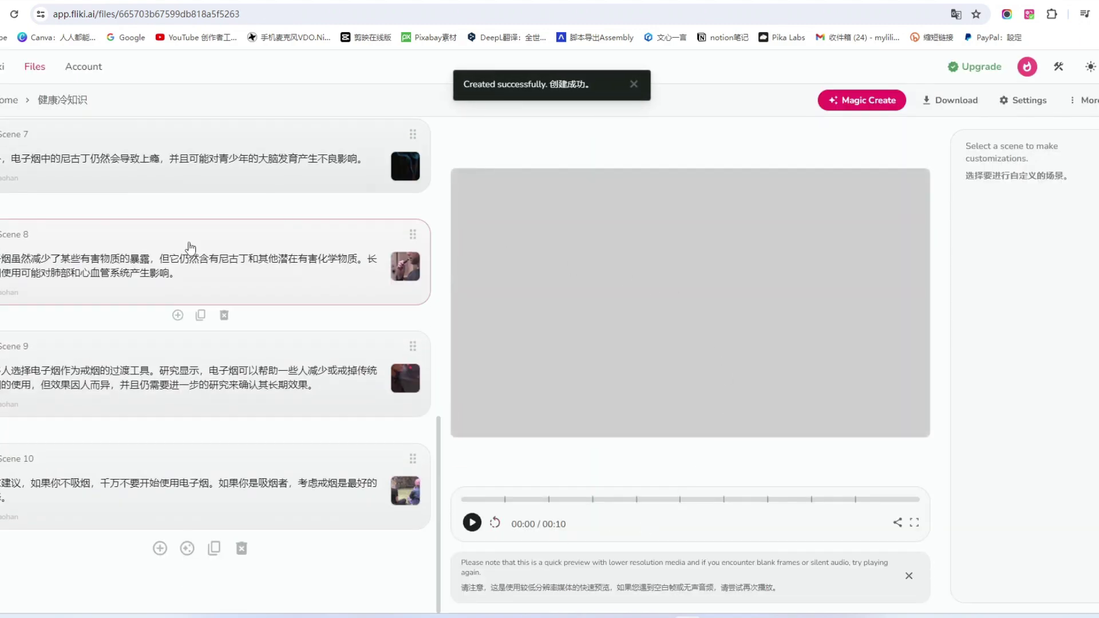
scroll(93, 245, up, 10)
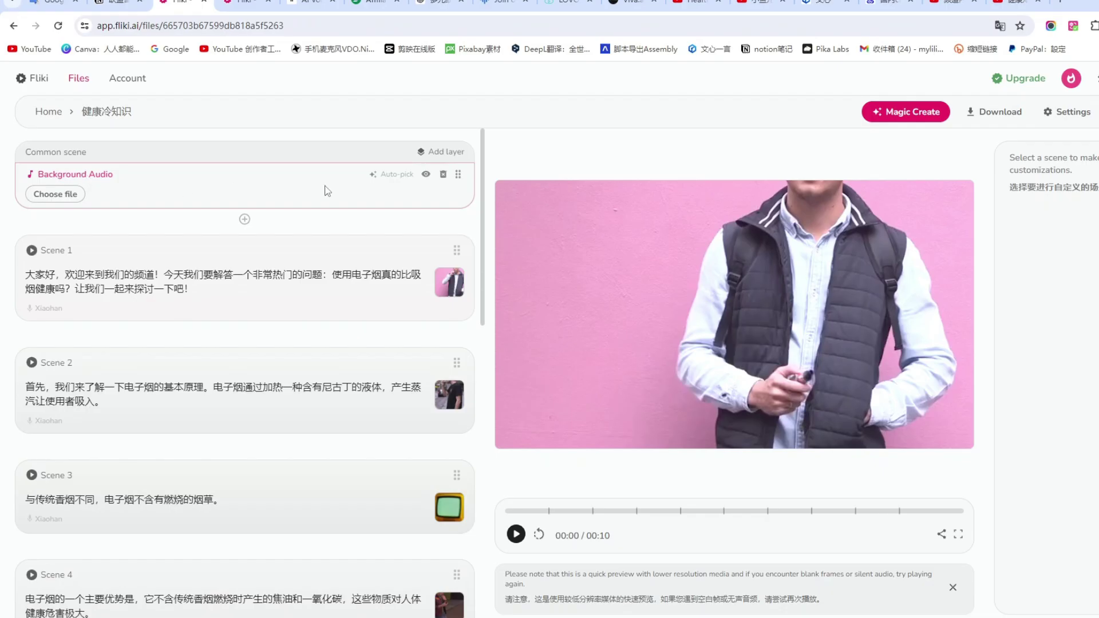
click(65, 178)
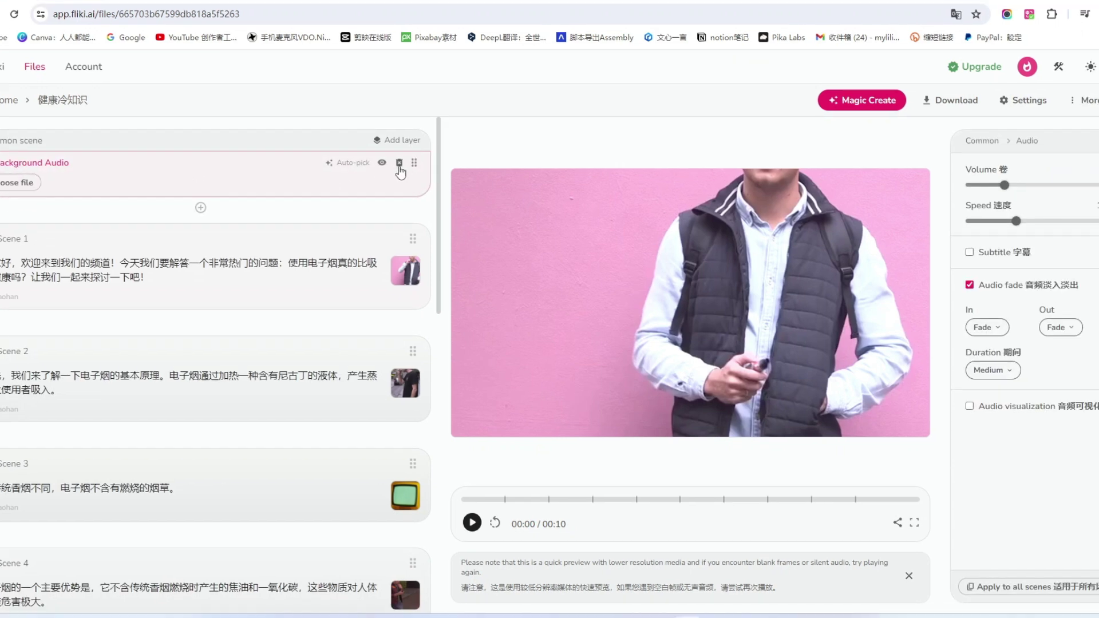
click(399, 164)
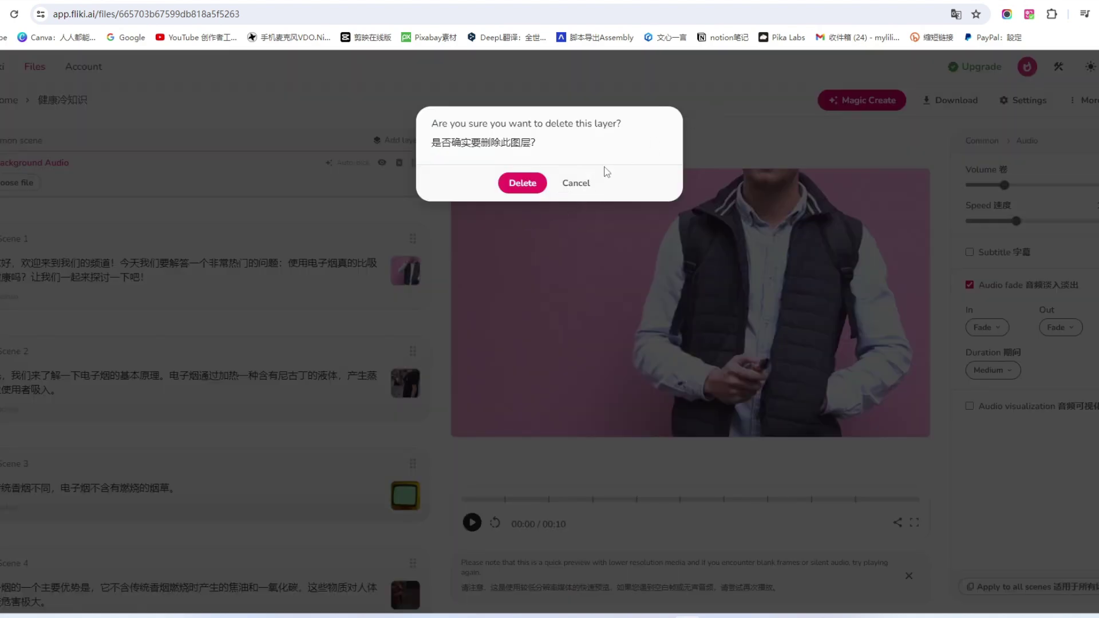
click(576, 183)
Set the common scene's background audio to the uploaded file 轻音乐.mp3 through the personal library
click(17, 182)
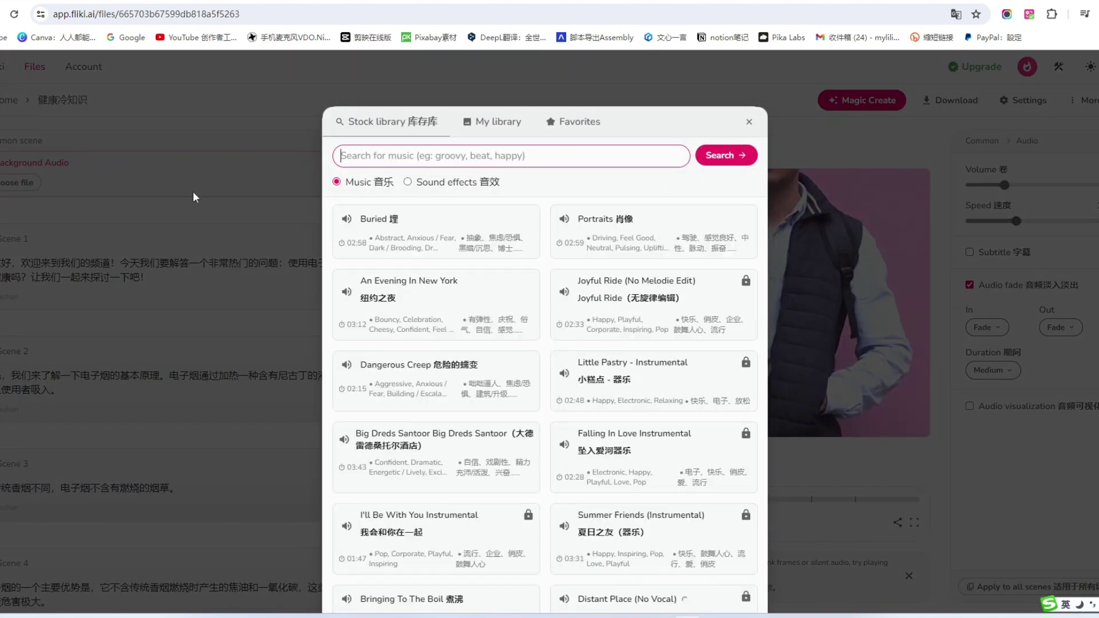
click(492, 122)
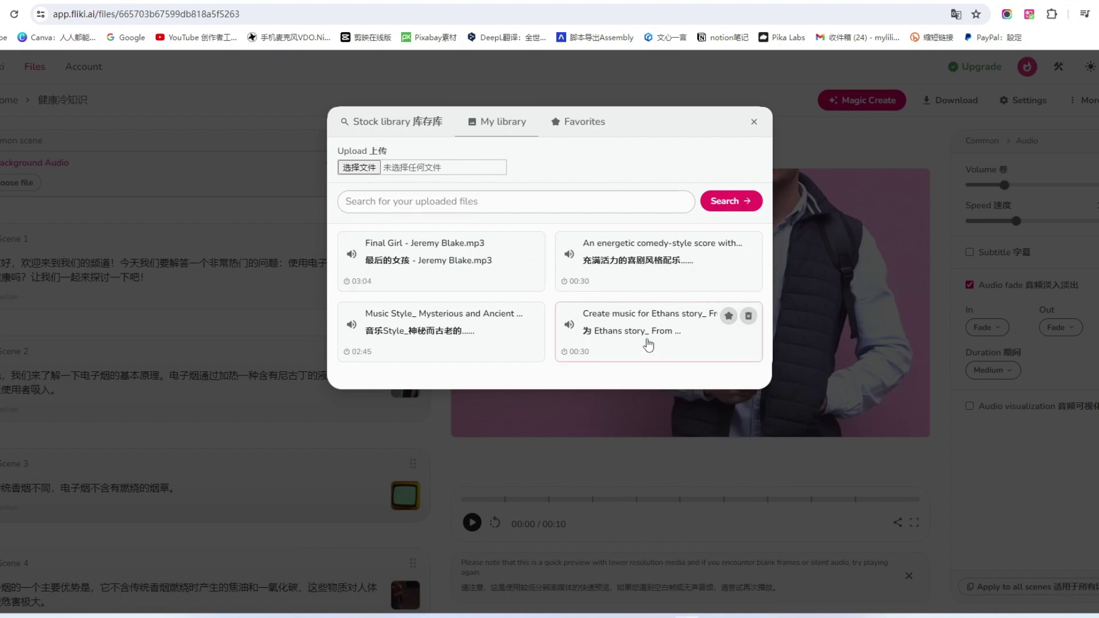
click(342, 177)
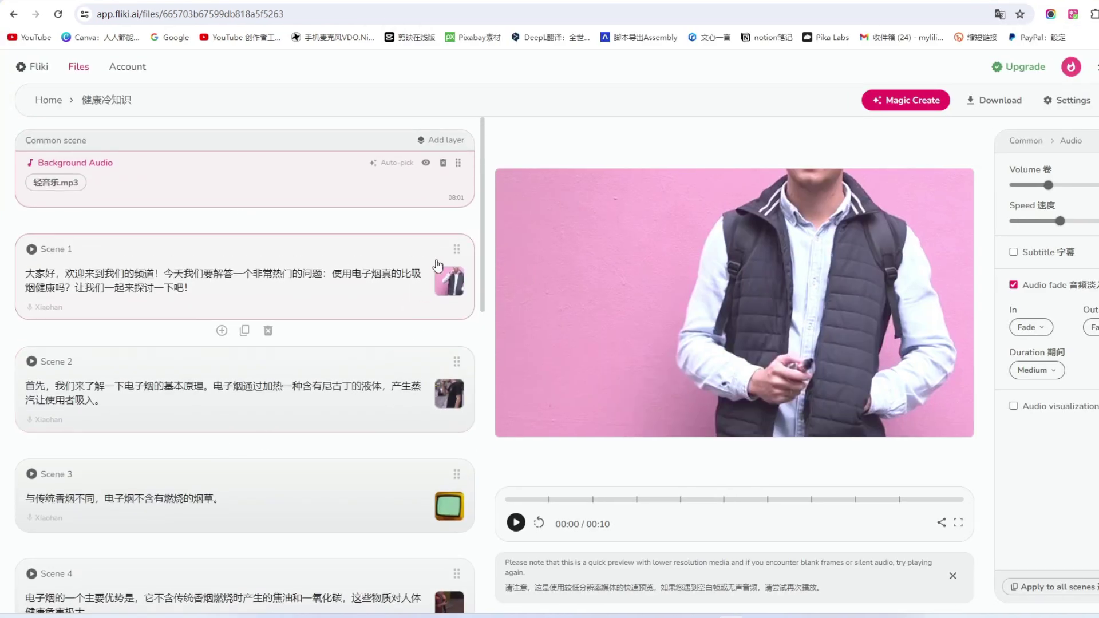
Look through the generated scenes and replace Scene 1's media with the 16-second Vaping stock video by TailorMadeForYou on Pixabay
scroll(429, 275, down, 1)
scroll(435, 297, down, 10)
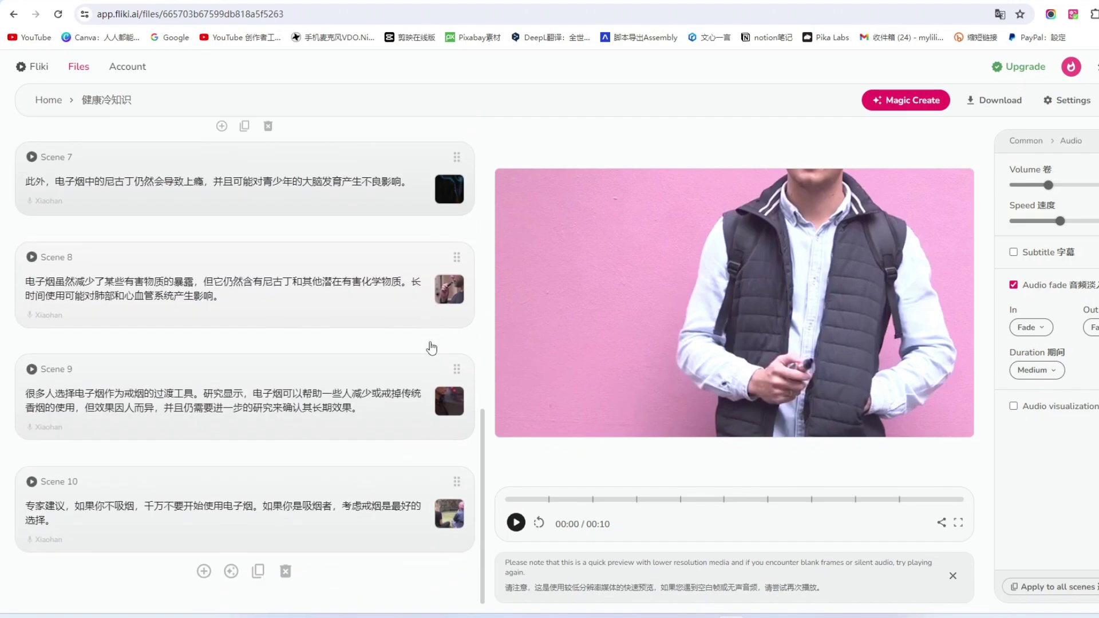
scroll(422, 392, up, 10)
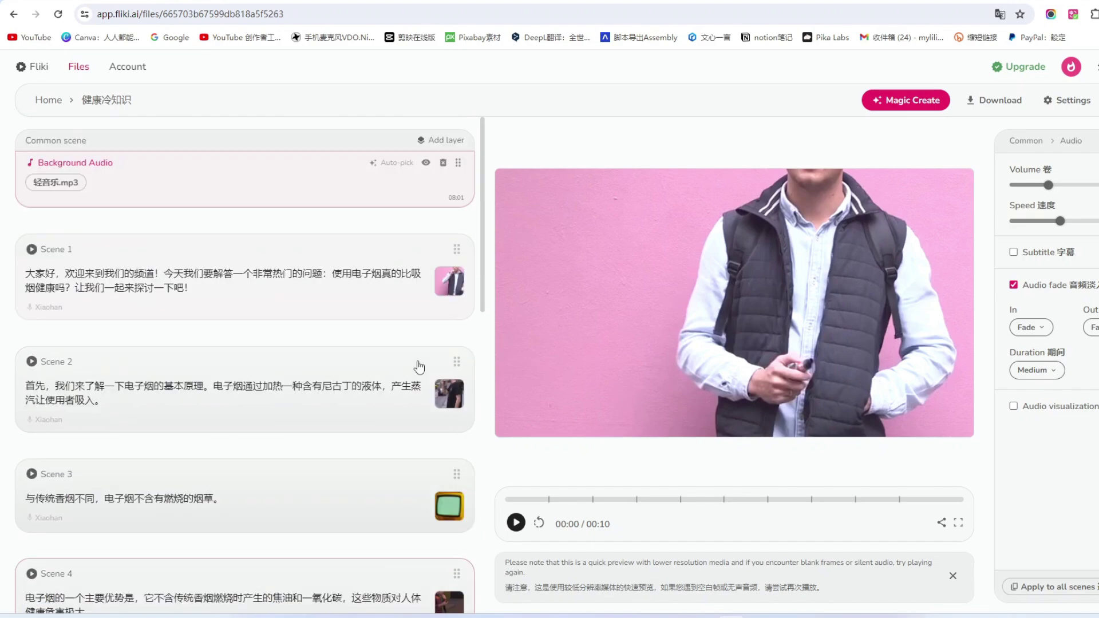
click(440, 290)
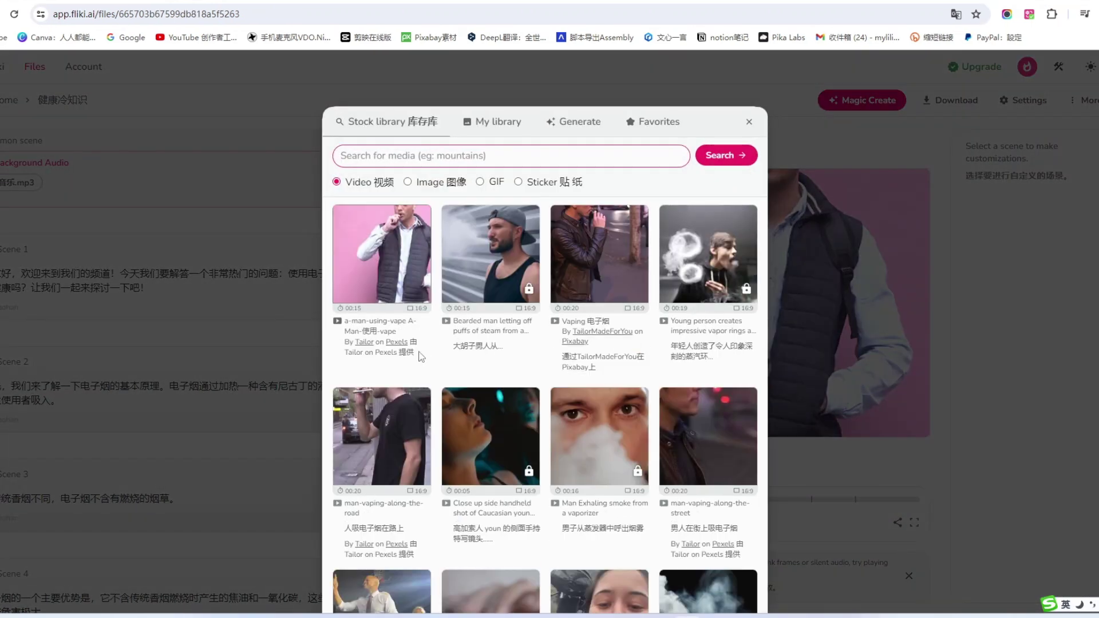
scroll(572, 315, down, 10)
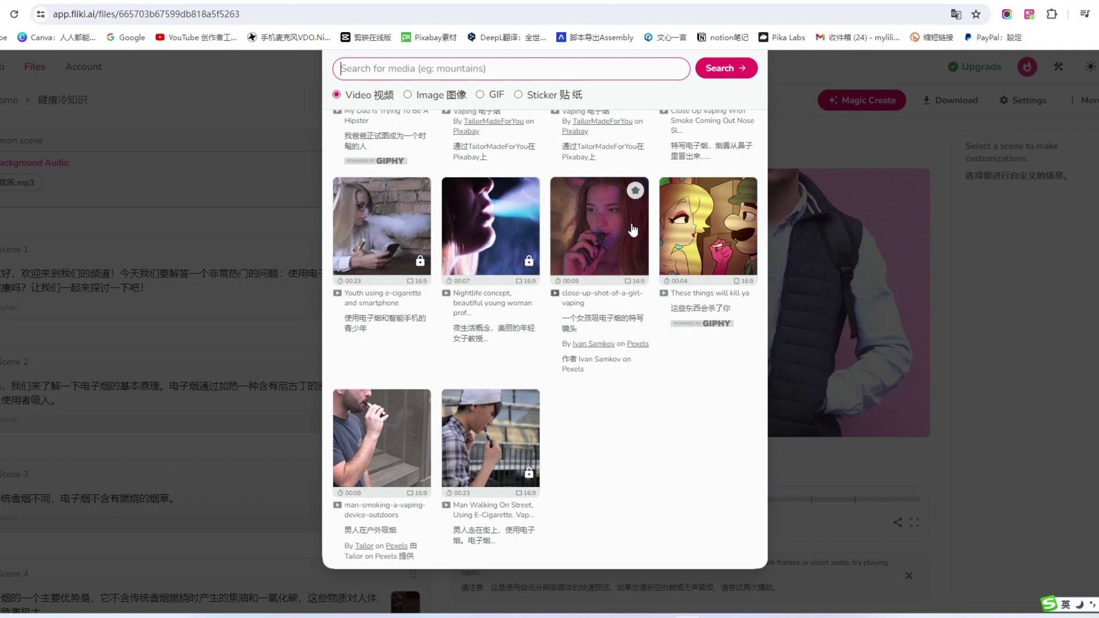
scroll(610, 276, up, 3)
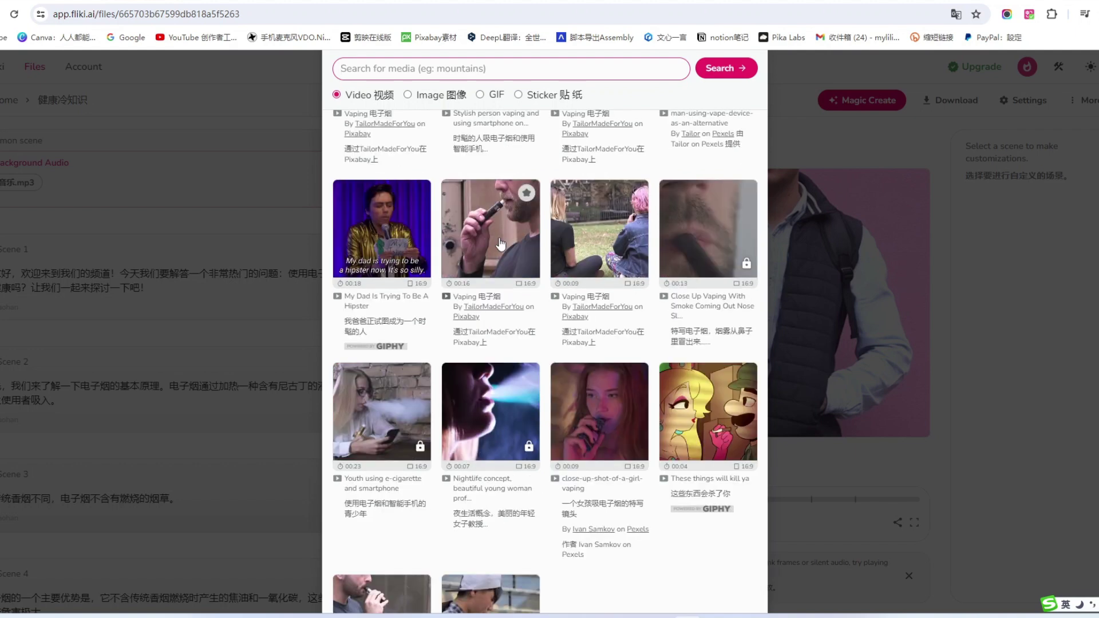
click(499, 237)
Replace Scene 1's media with the 9-second Vaping stock video by TailorMadeForYou on Pixabay, showing two women on grass
click(447, 398)
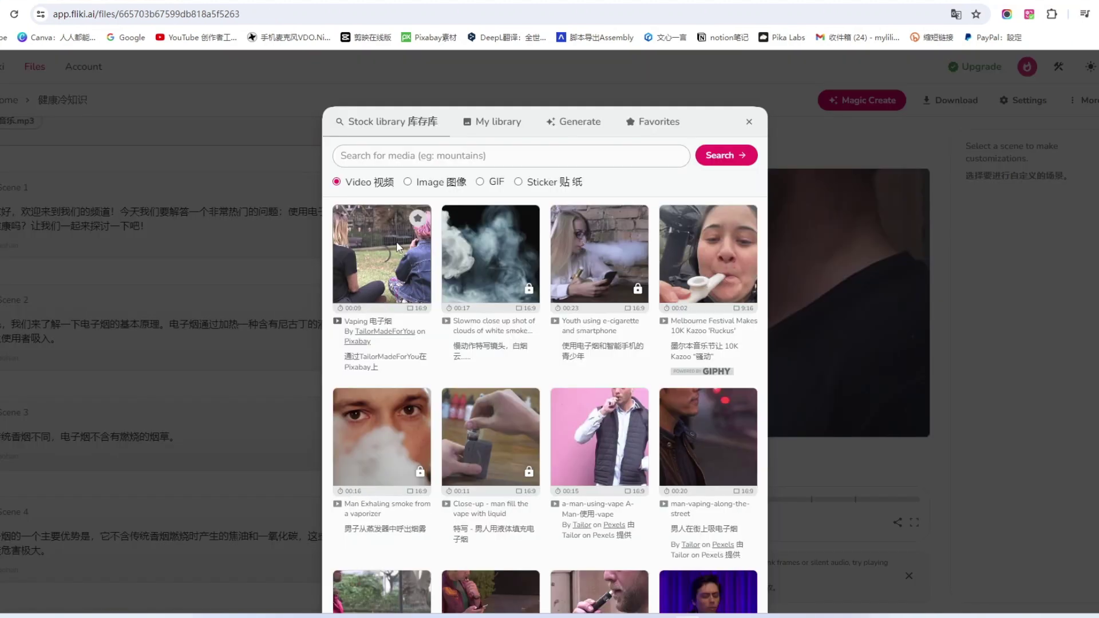
click(442, 249)
Look through the personal library and the stock videos available as media for Scene 1
click(409, 217)
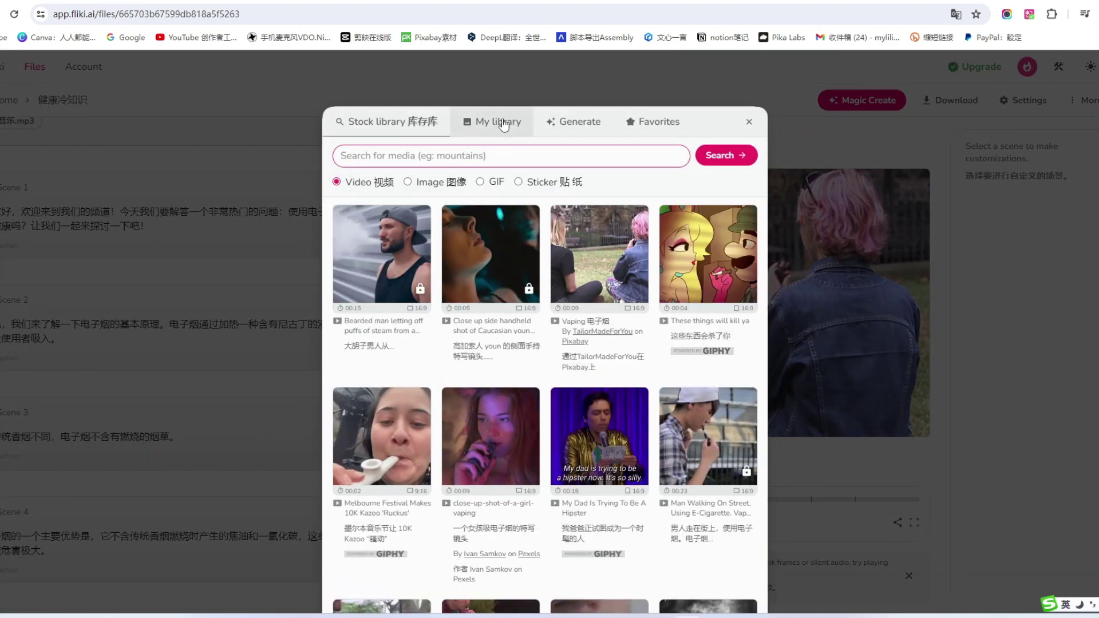
click(499, 124)
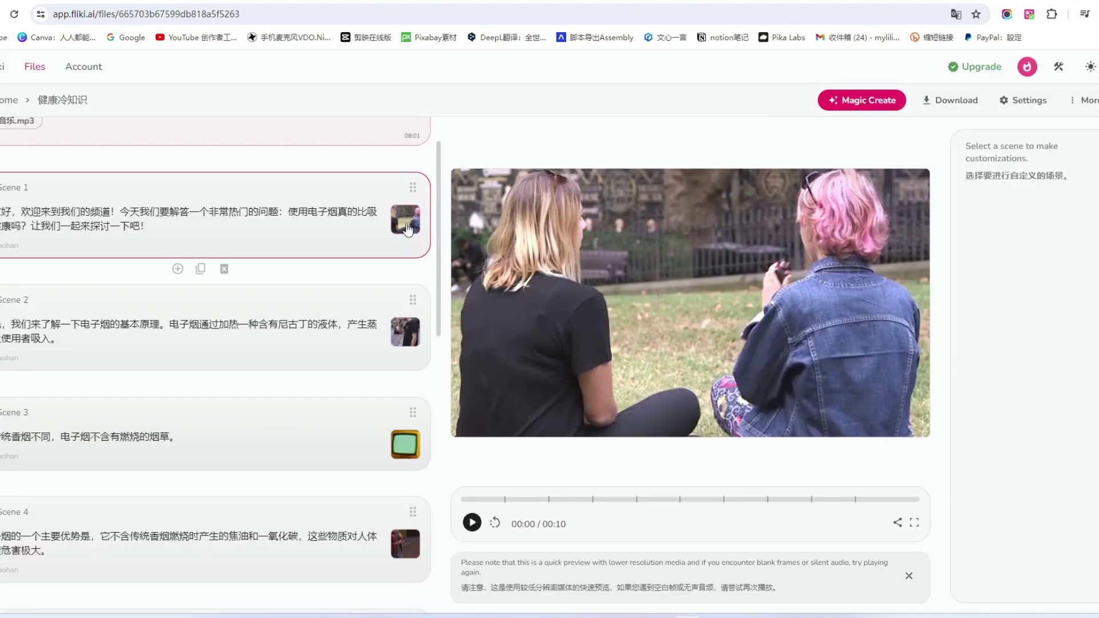
scroll(584, 276, down, 6)
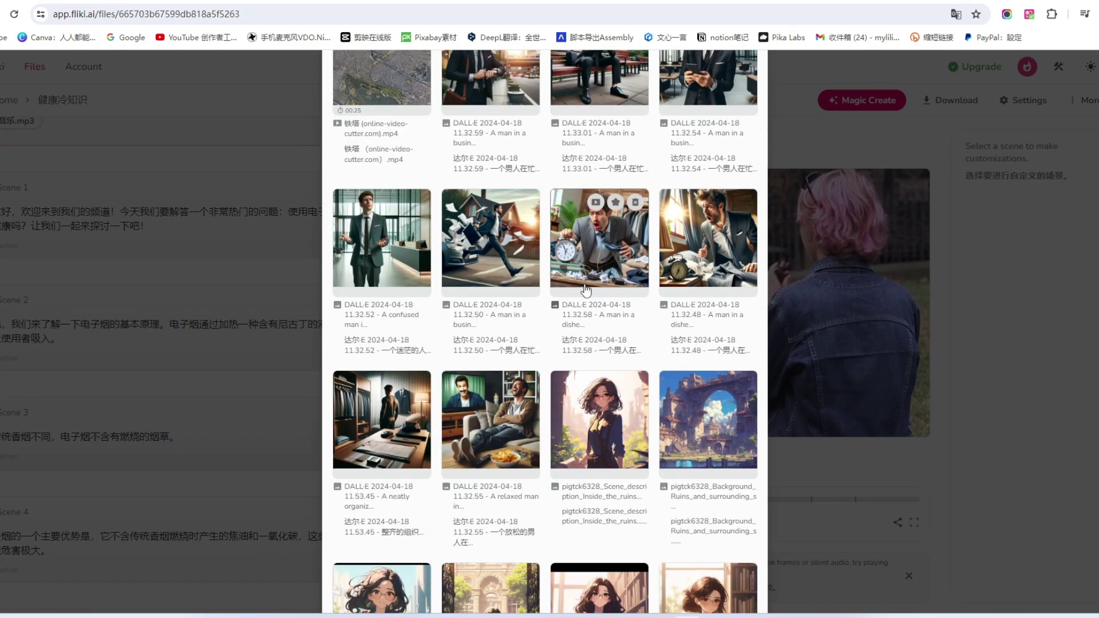
scroll(585, 276, up, 6)
click(401, 62)
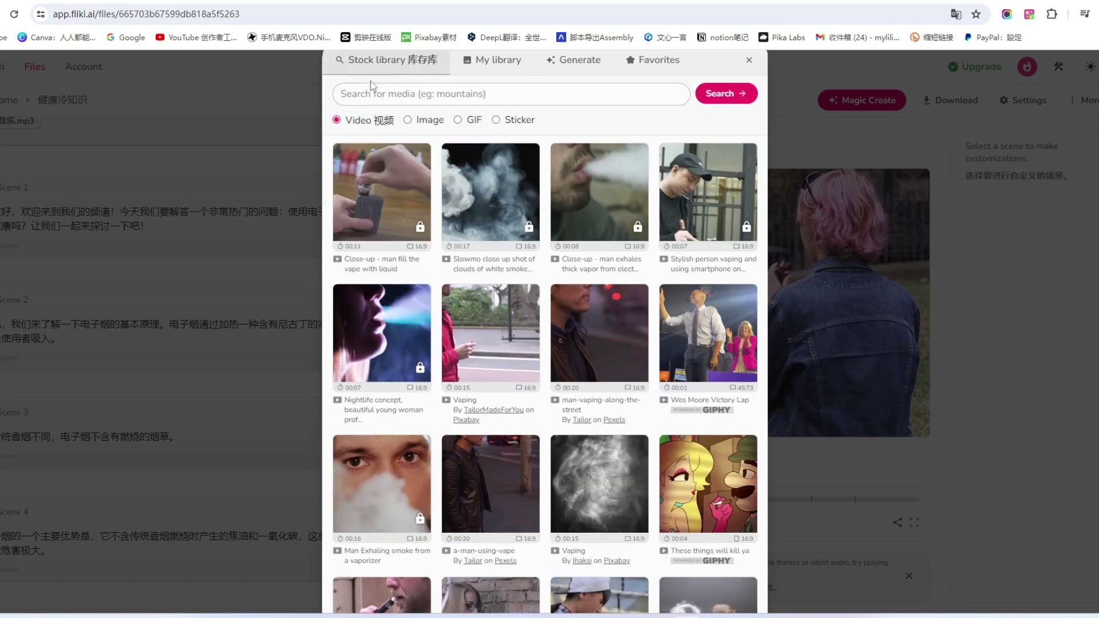
scroll(587, 268, down, 15)
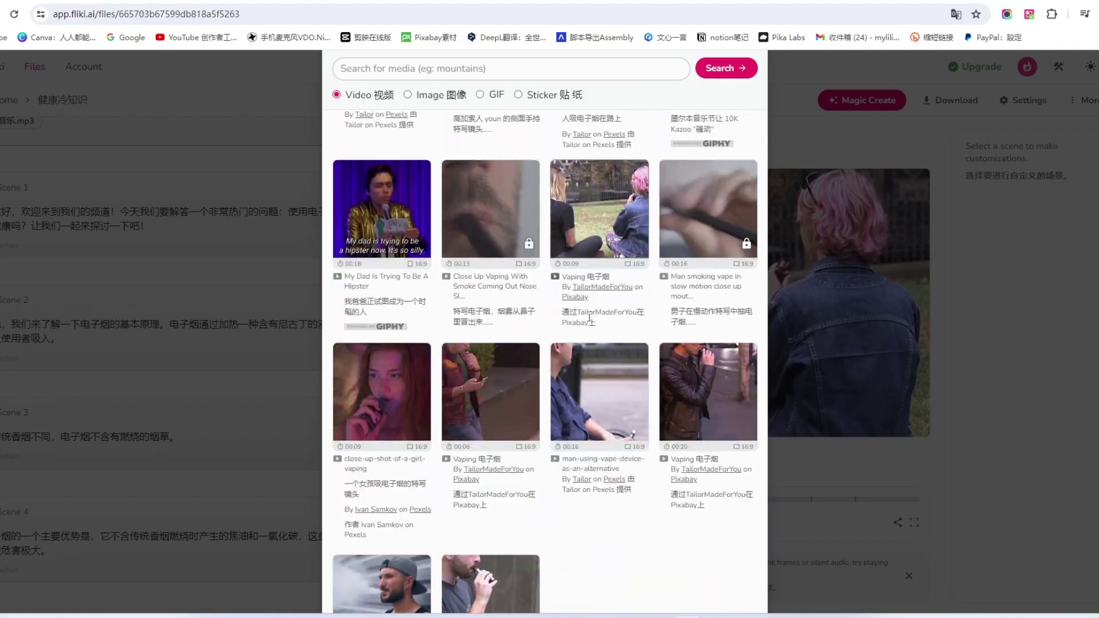
scroll(589, 315, up, 5)
Examine the AI generation options for scene media, including style, instructions and auto generate, and close the media selection
click(573, 64)
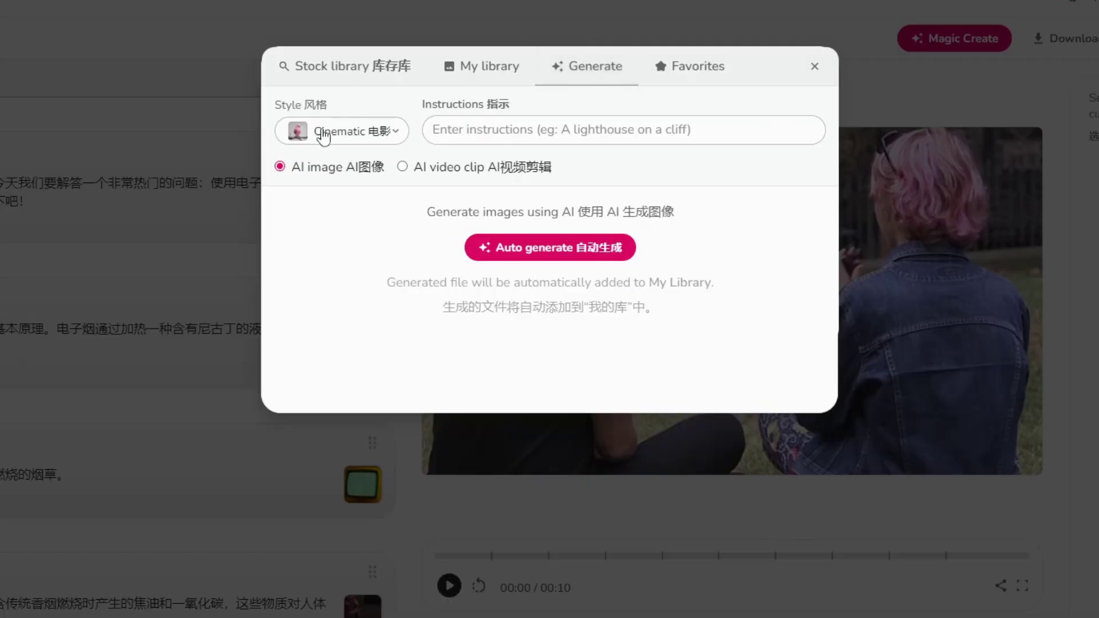
click(469, 128)
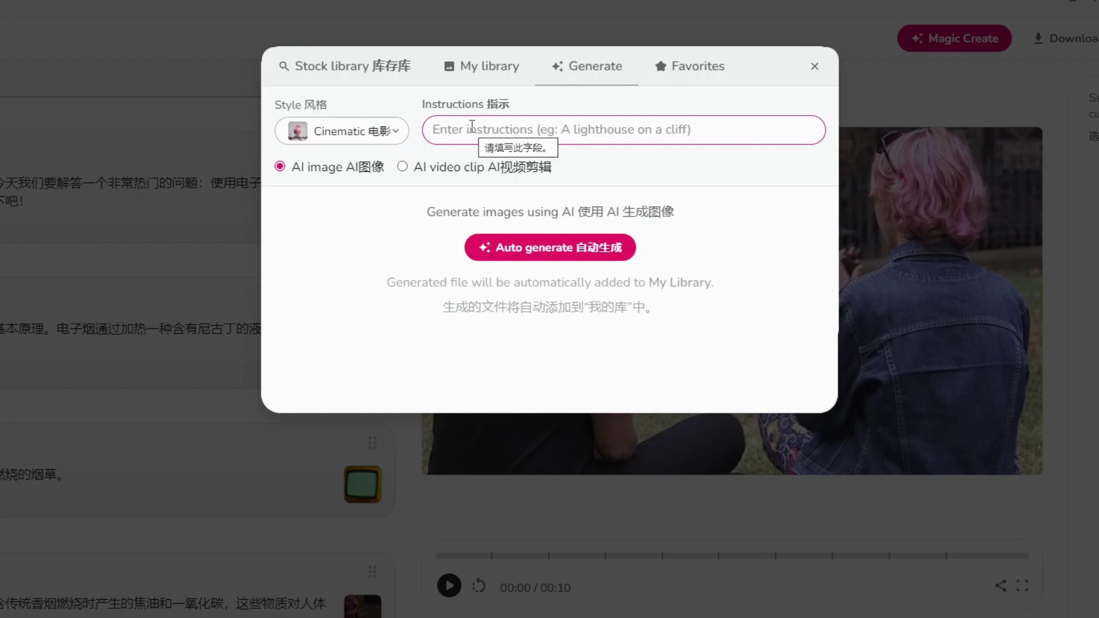
click(478, 181)
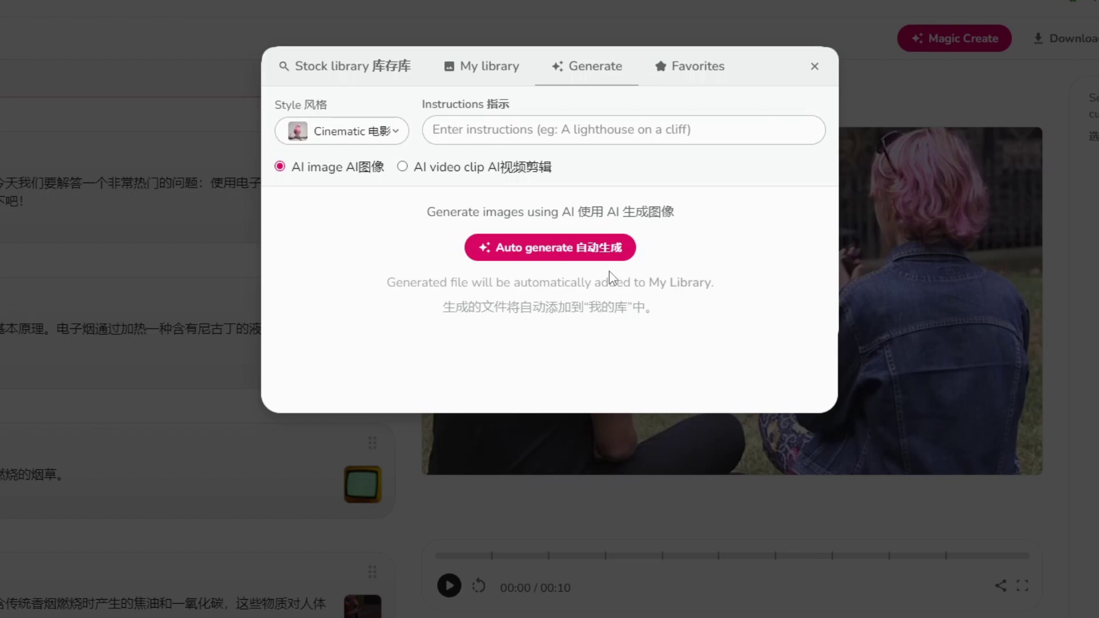
click(35, 124)
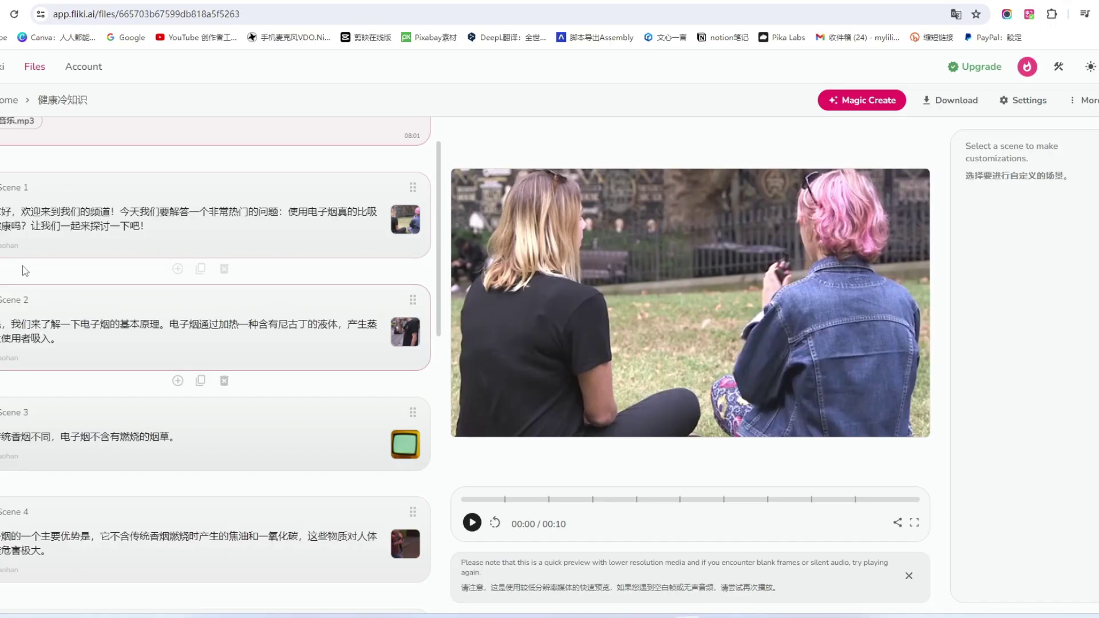
Open Scene 1's voice selection, preview the Yunhao voice and check its translated voice styles
click(7, 251)
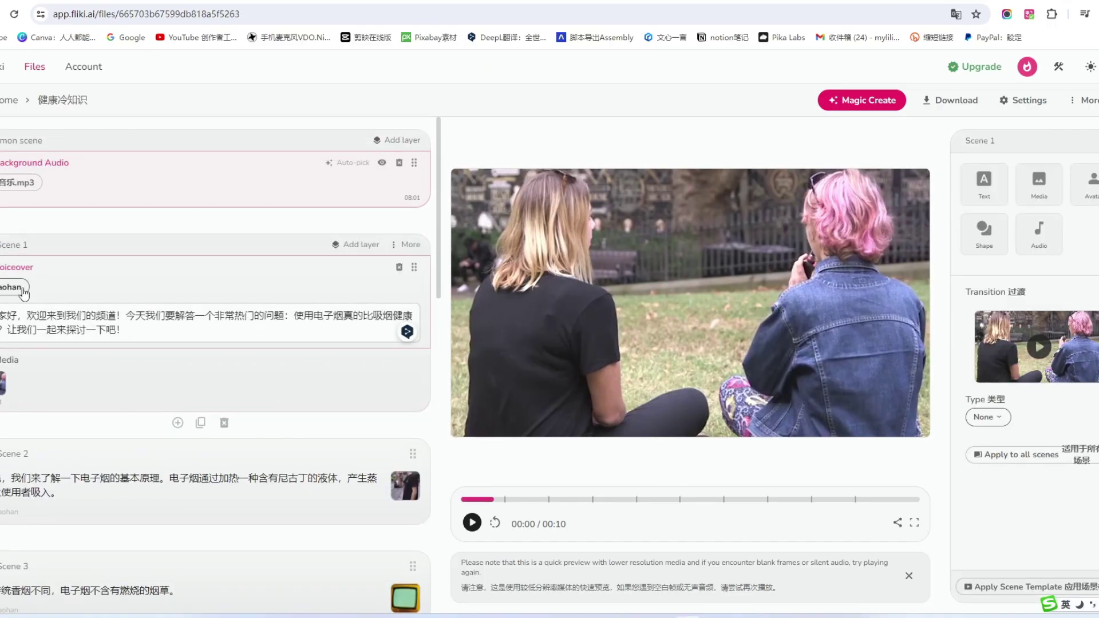
click(14, 288)
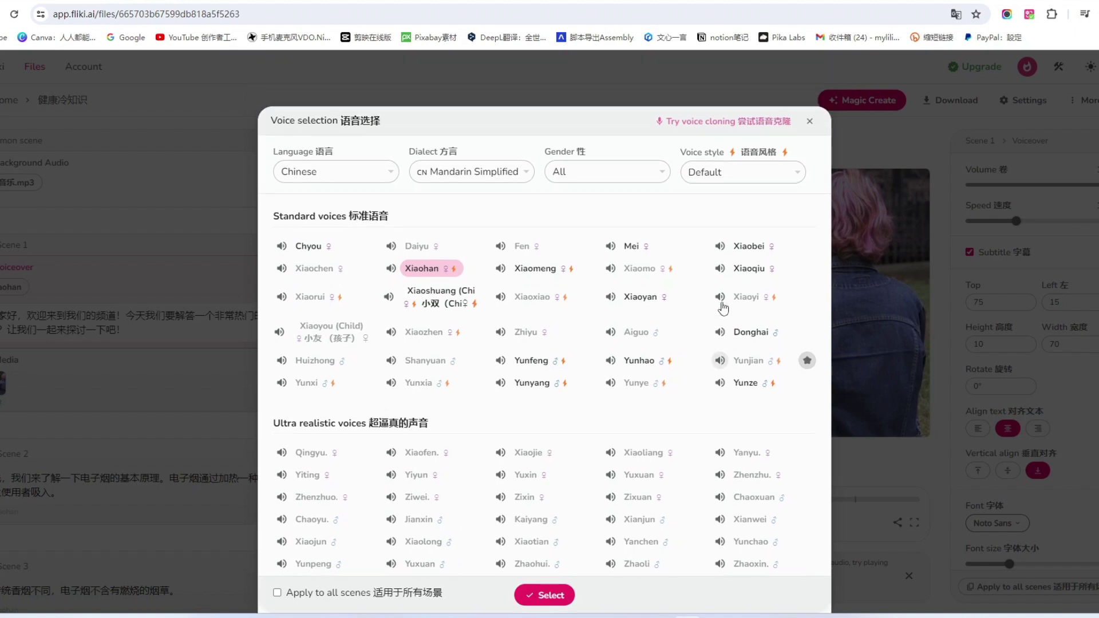
mouse_move(445, 280)
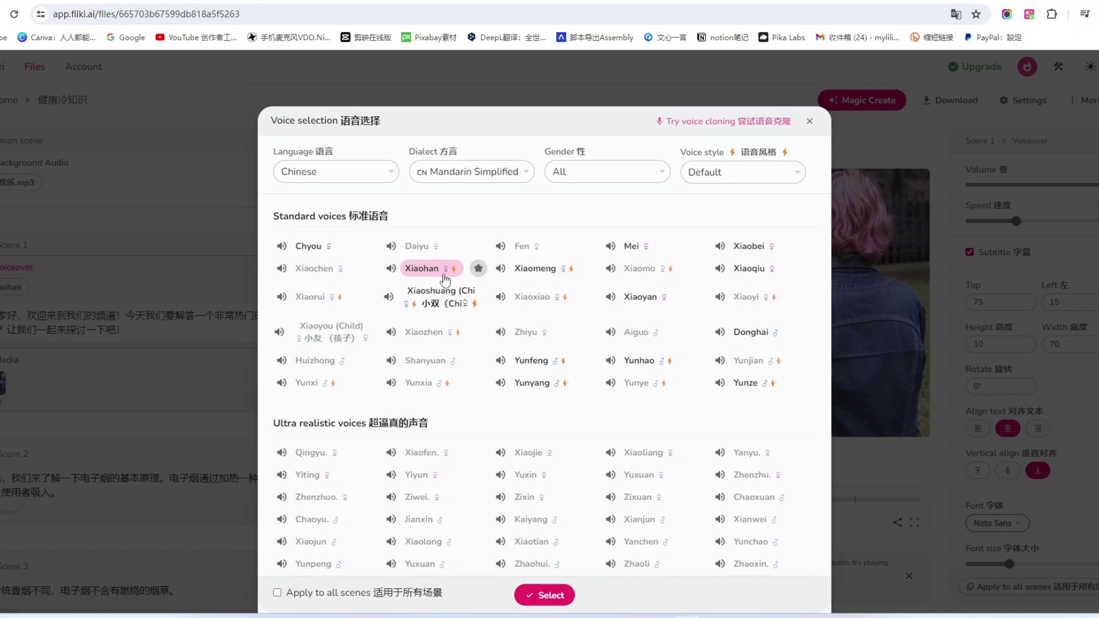
click(610, 361)
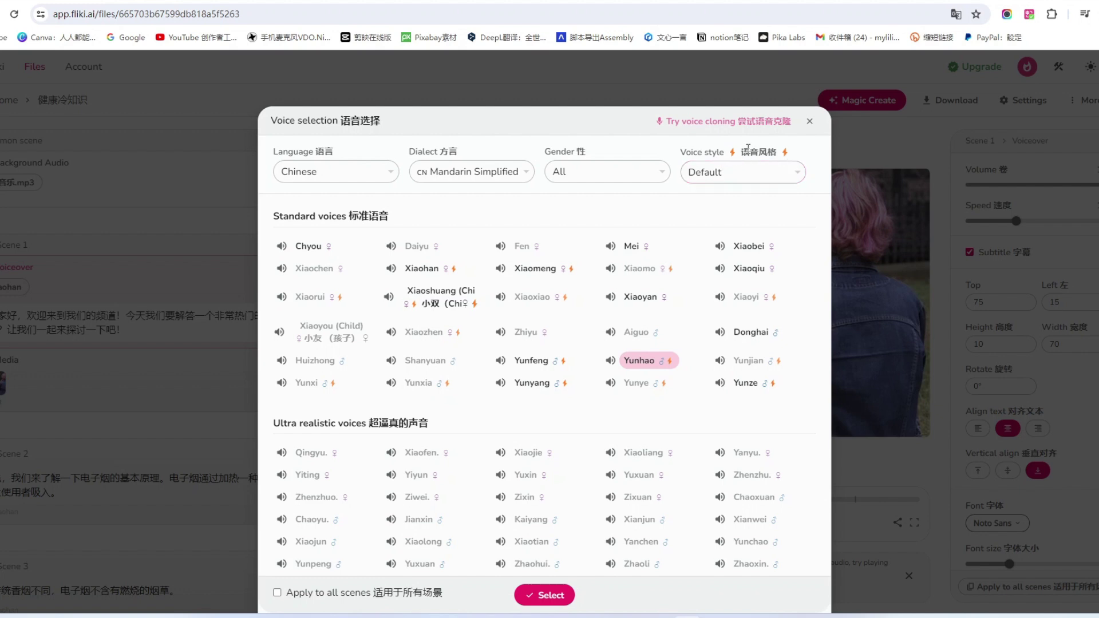
click(798, 172)
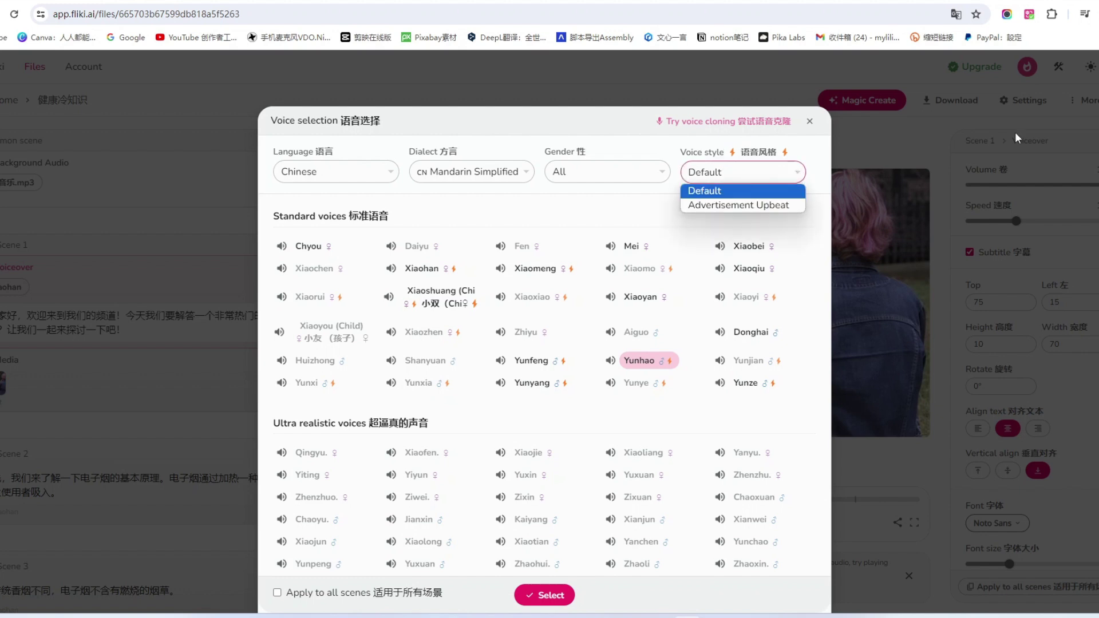
click(1051, 13)
click(1009, 257)
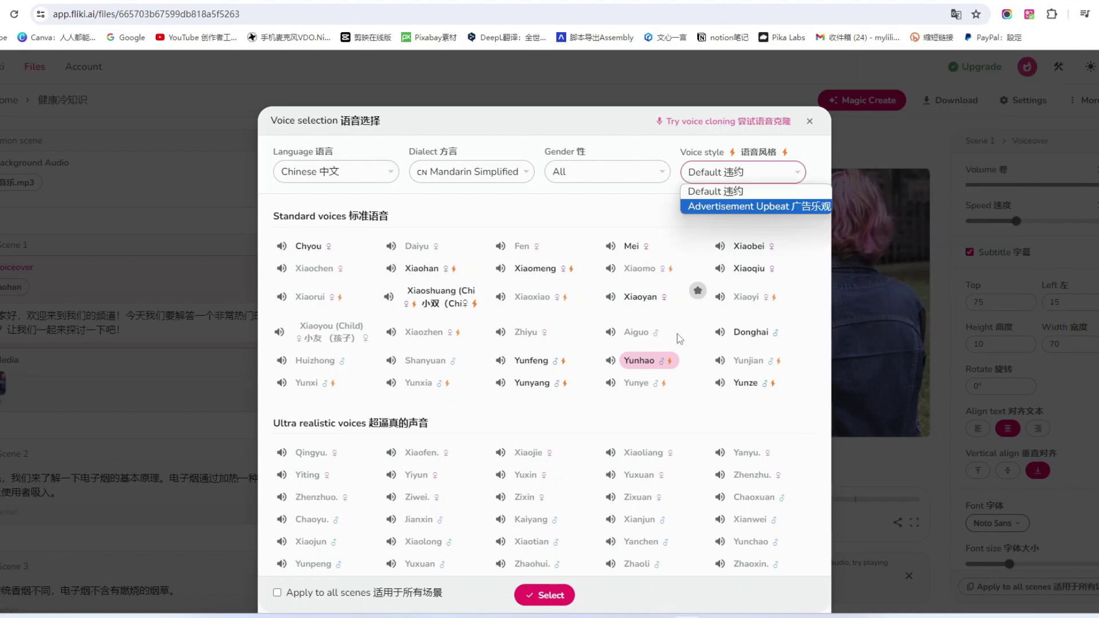
Set the voiceover of all scenes to the Yunze voice with the Sad style
click(744, 383)
click(761, 171)
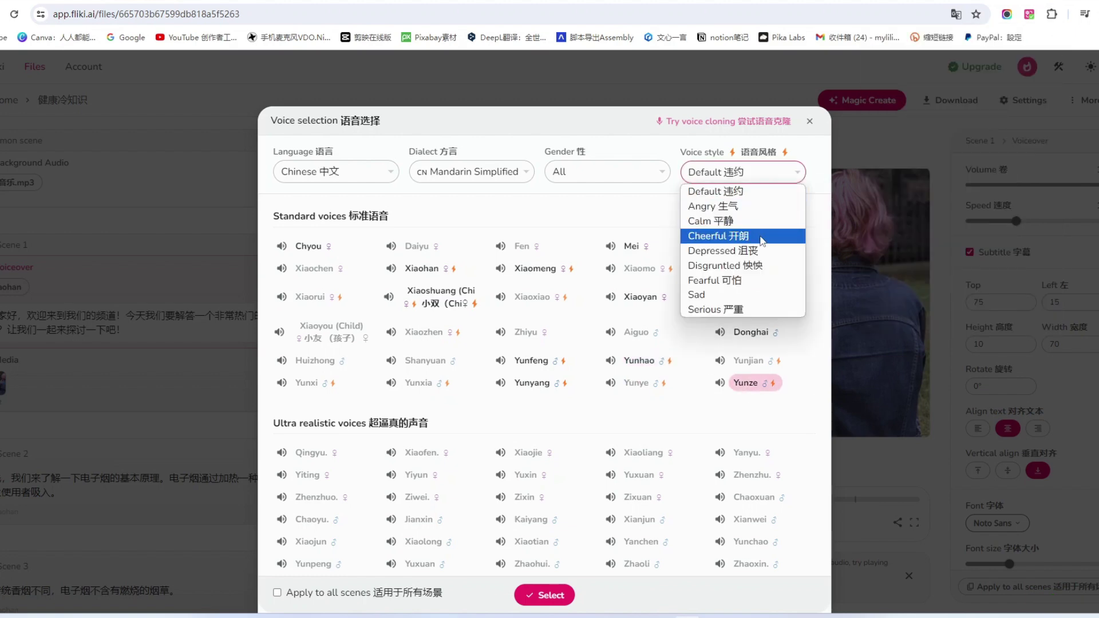
click(723, 295)
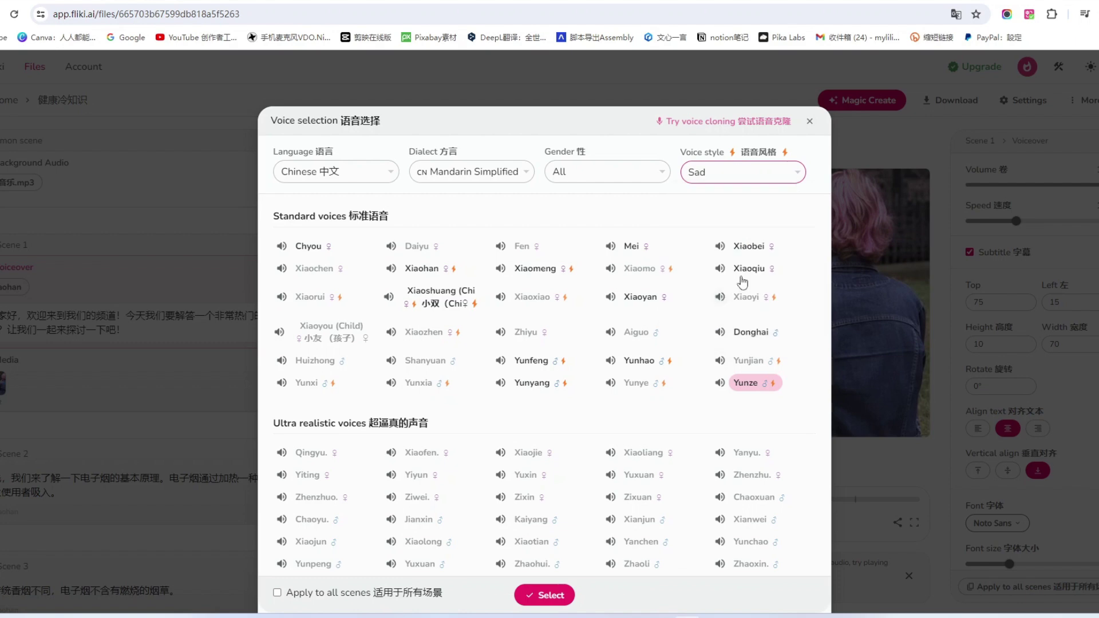
click(548, 596)
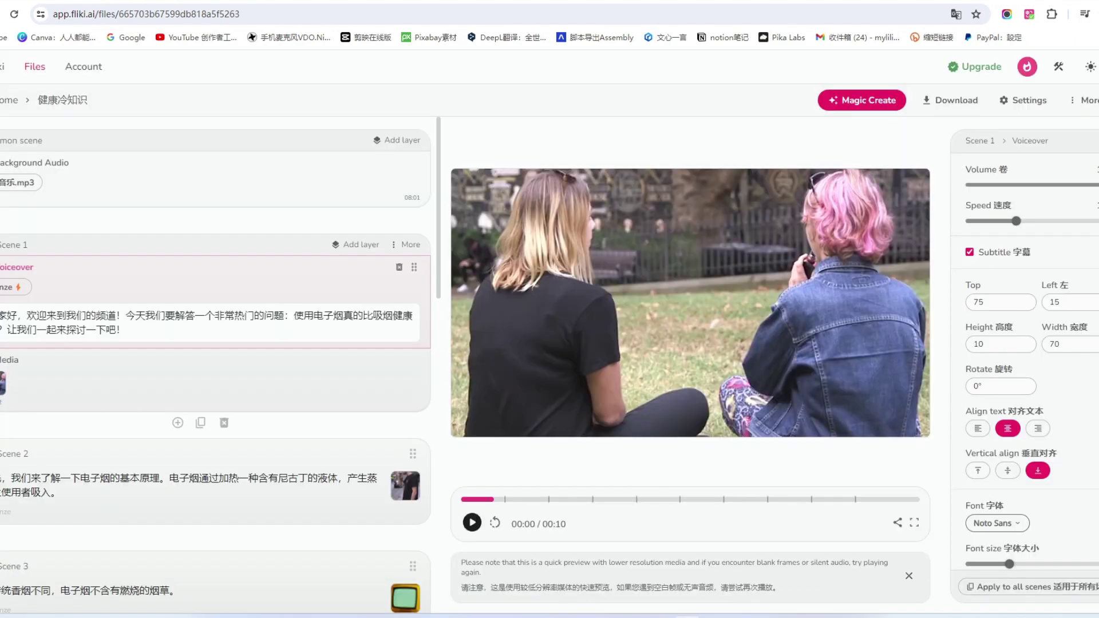
Play Scenes 1 and 2 with the Yunze narration, look over the scene list, and play the video preview
click(168, 246)
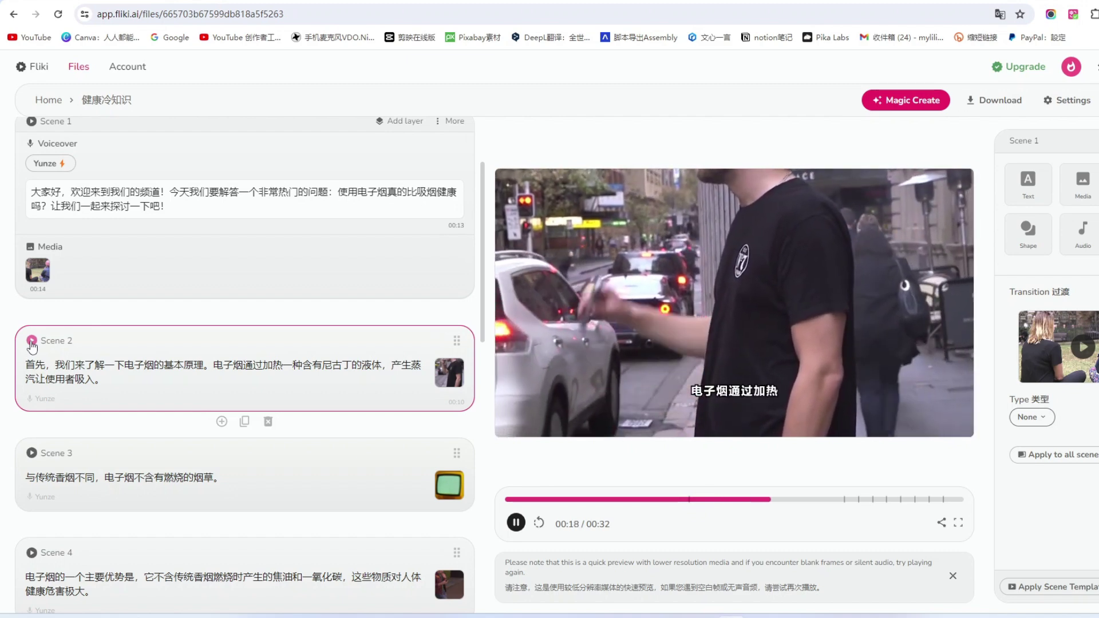
click(111, 290)
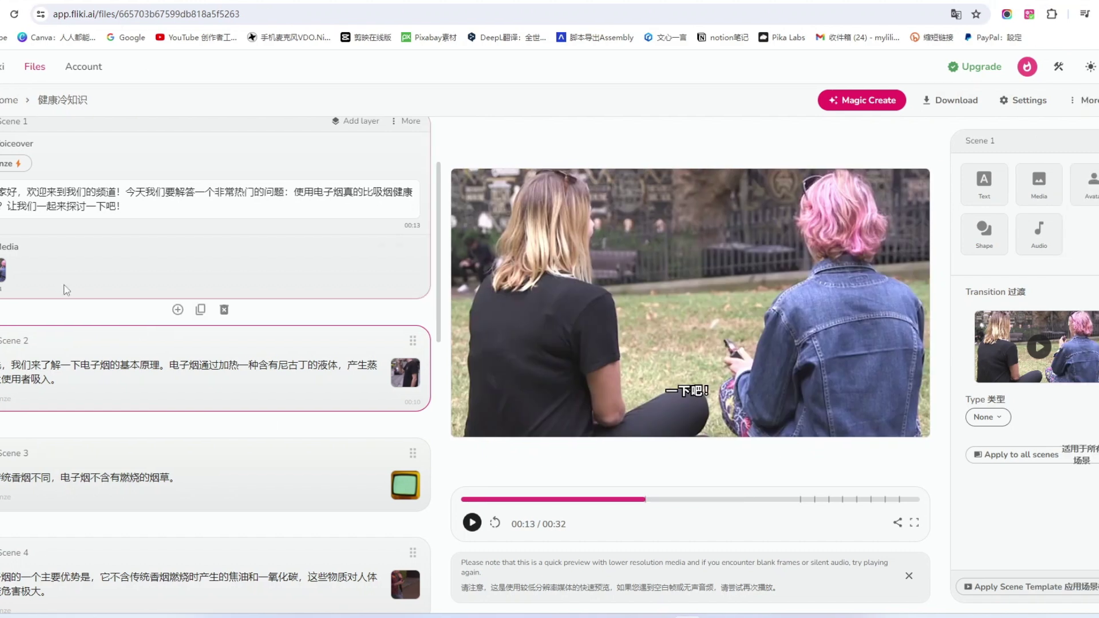
click(65, 290)
scroll(42, 279, up, 2)
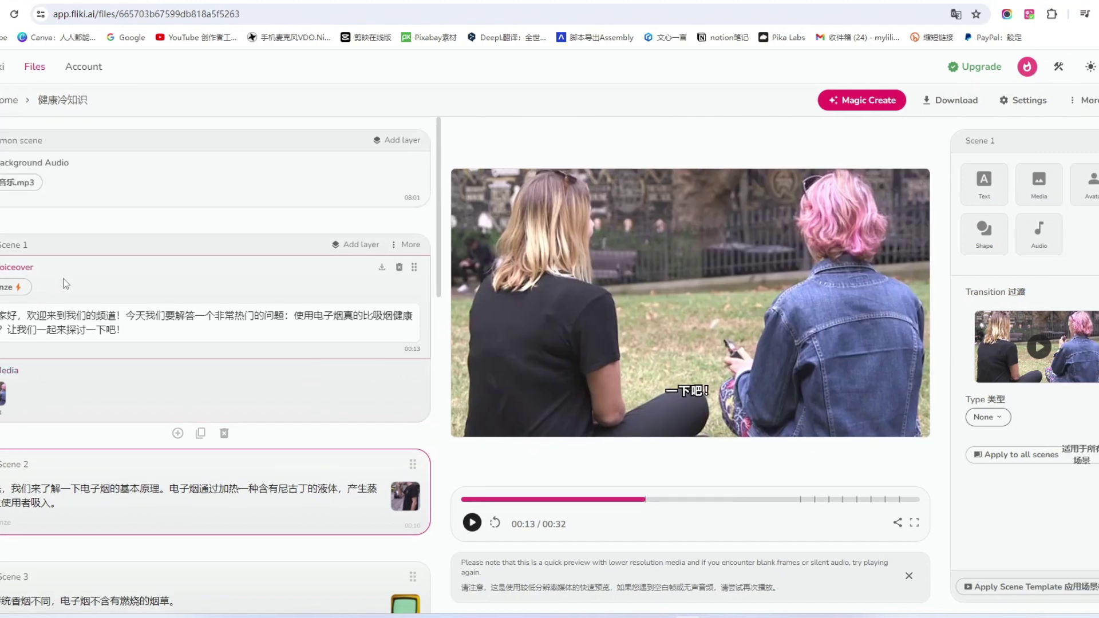
scroll(66, 284, down, 5)
click(472, 521)
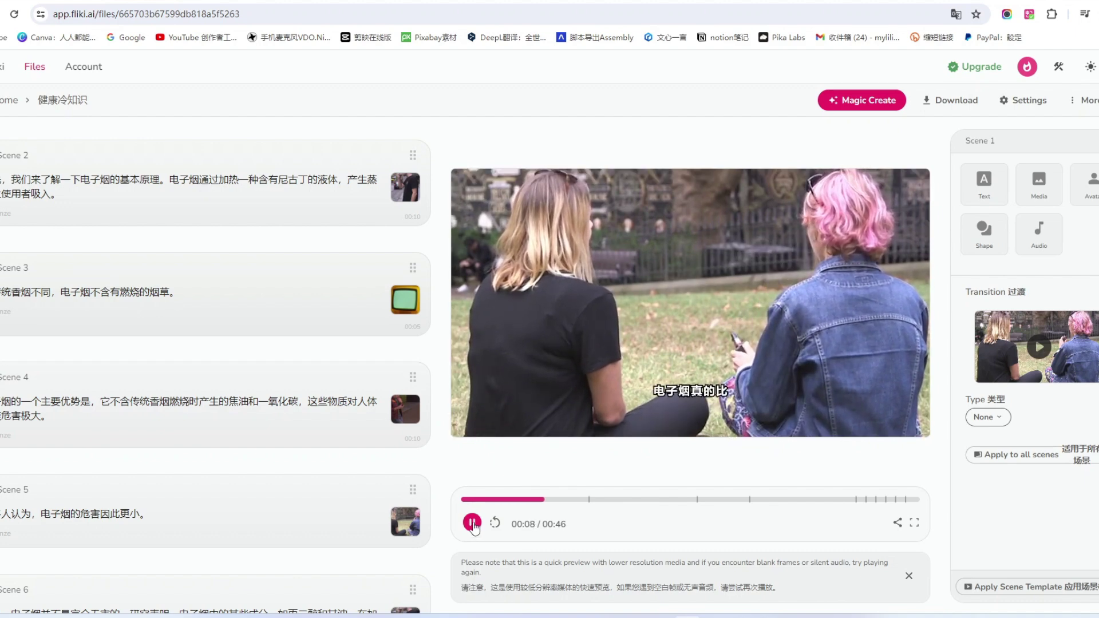
Change the voice style of the Yunze narration from Scene 1's voiceover and replay Scene 1
scroll(177, 342, up, 5)
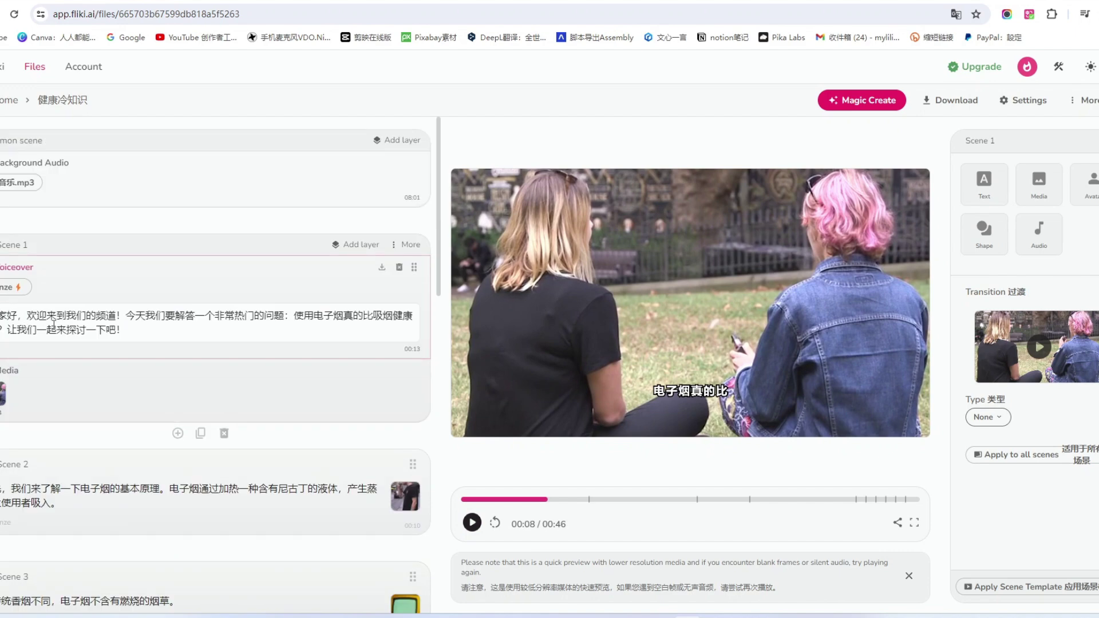
click(7, 288)
click(743, 172)
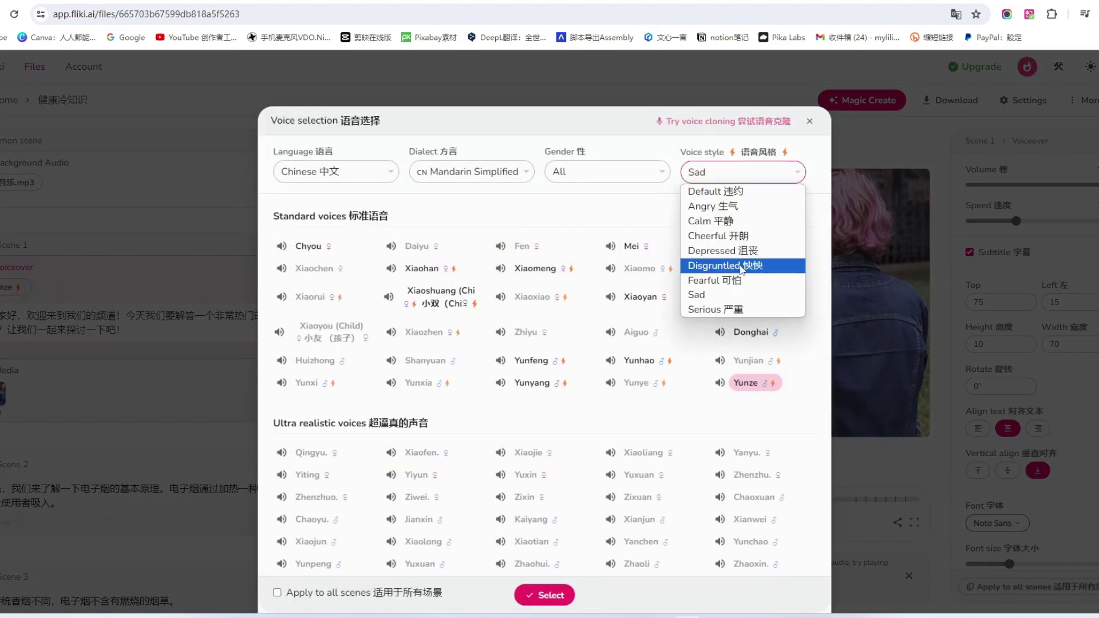
click(133, 273)
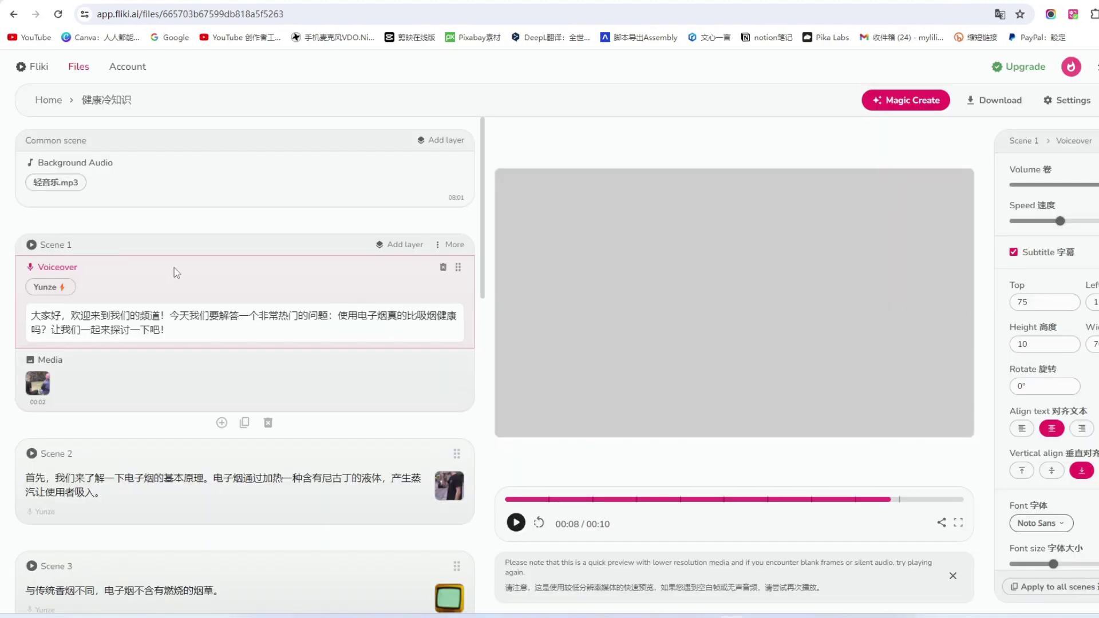
click(31, 246)
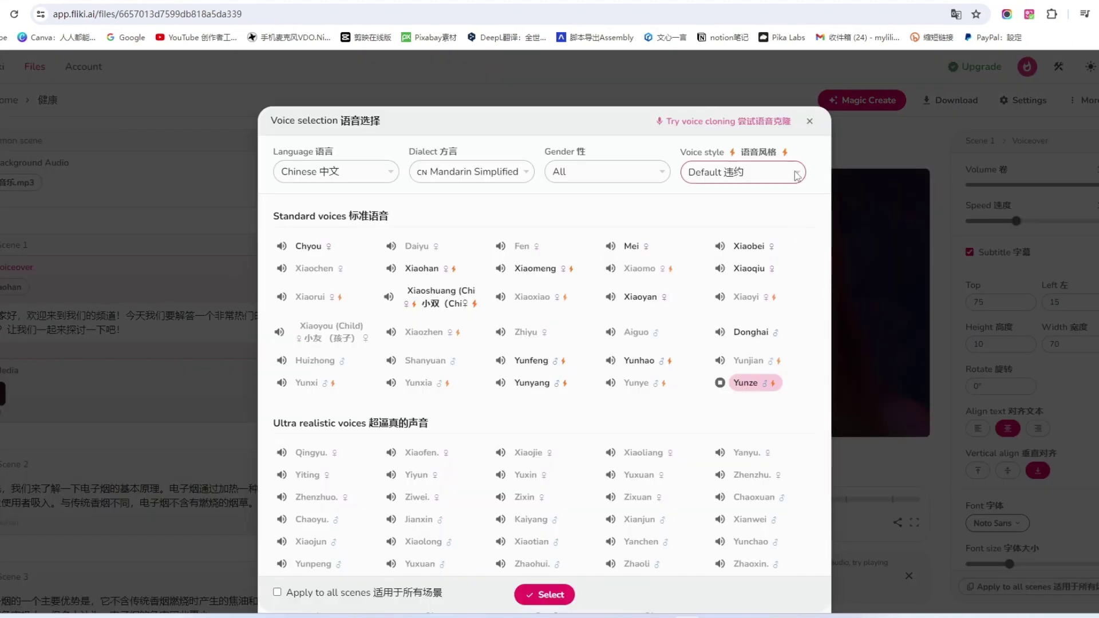
Set the Yunze narration's voice style to Serious and preview the video in fullscreen
click(797, 176)
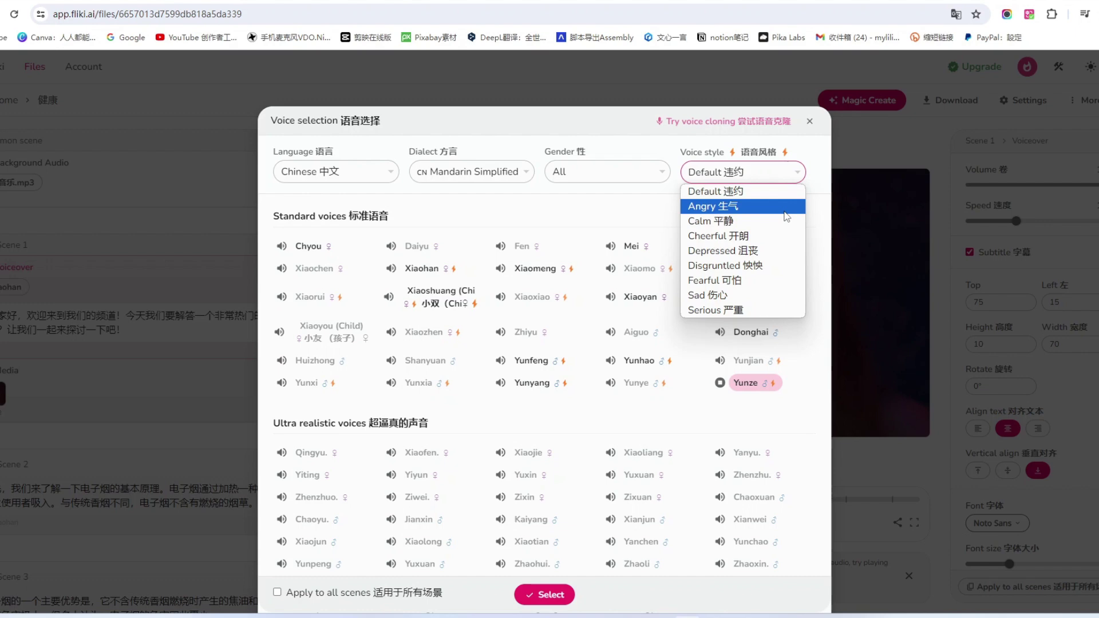
click(735, 311)
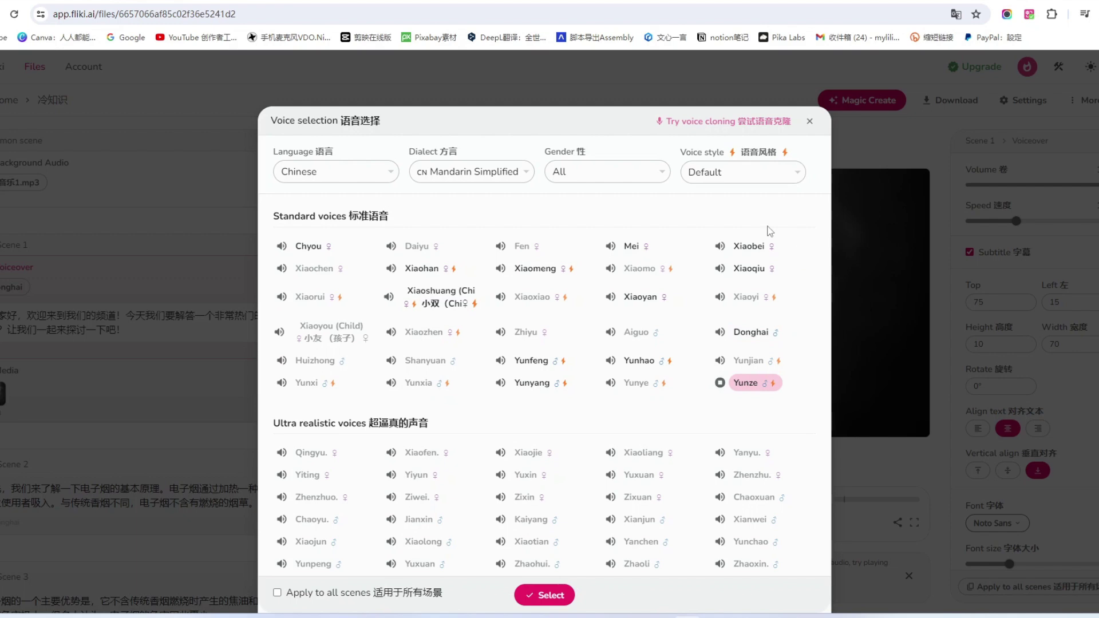
click(797, 178)
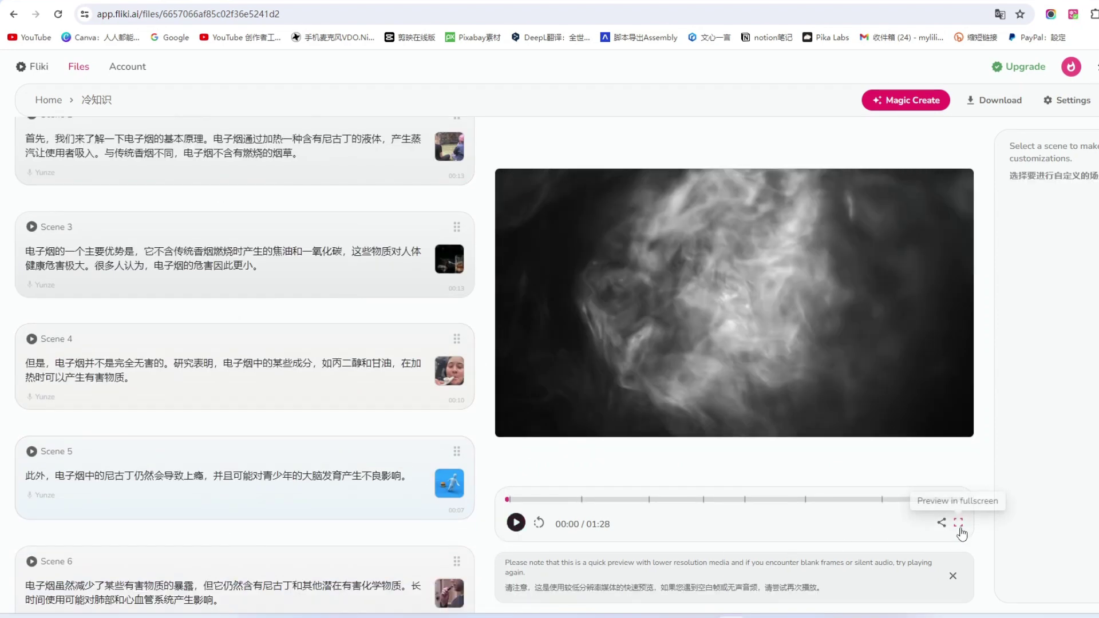
click(958, 523)
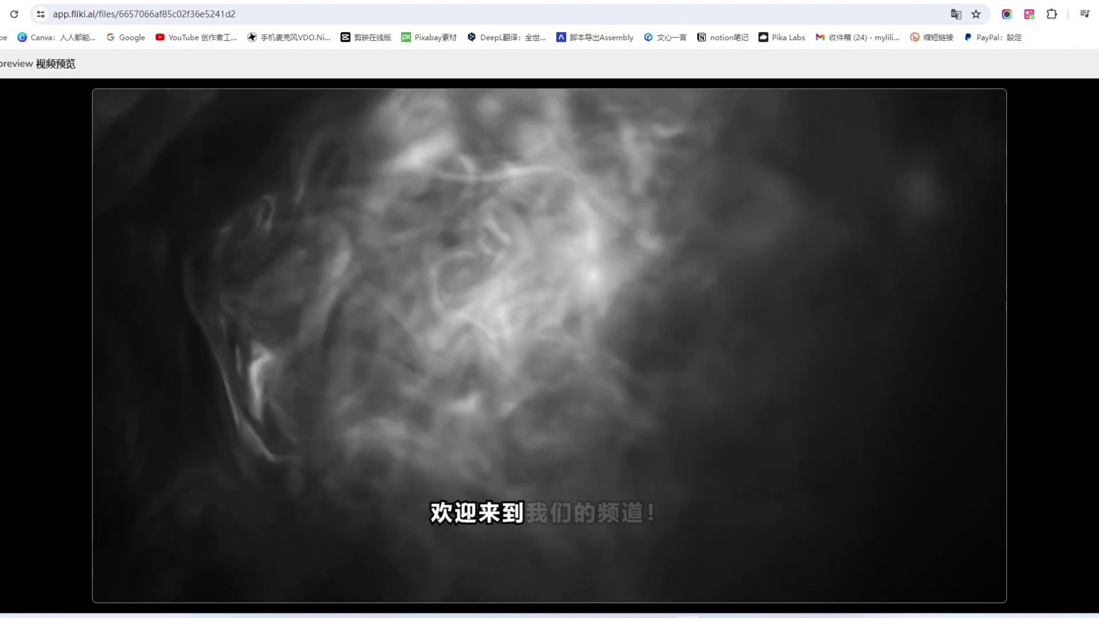